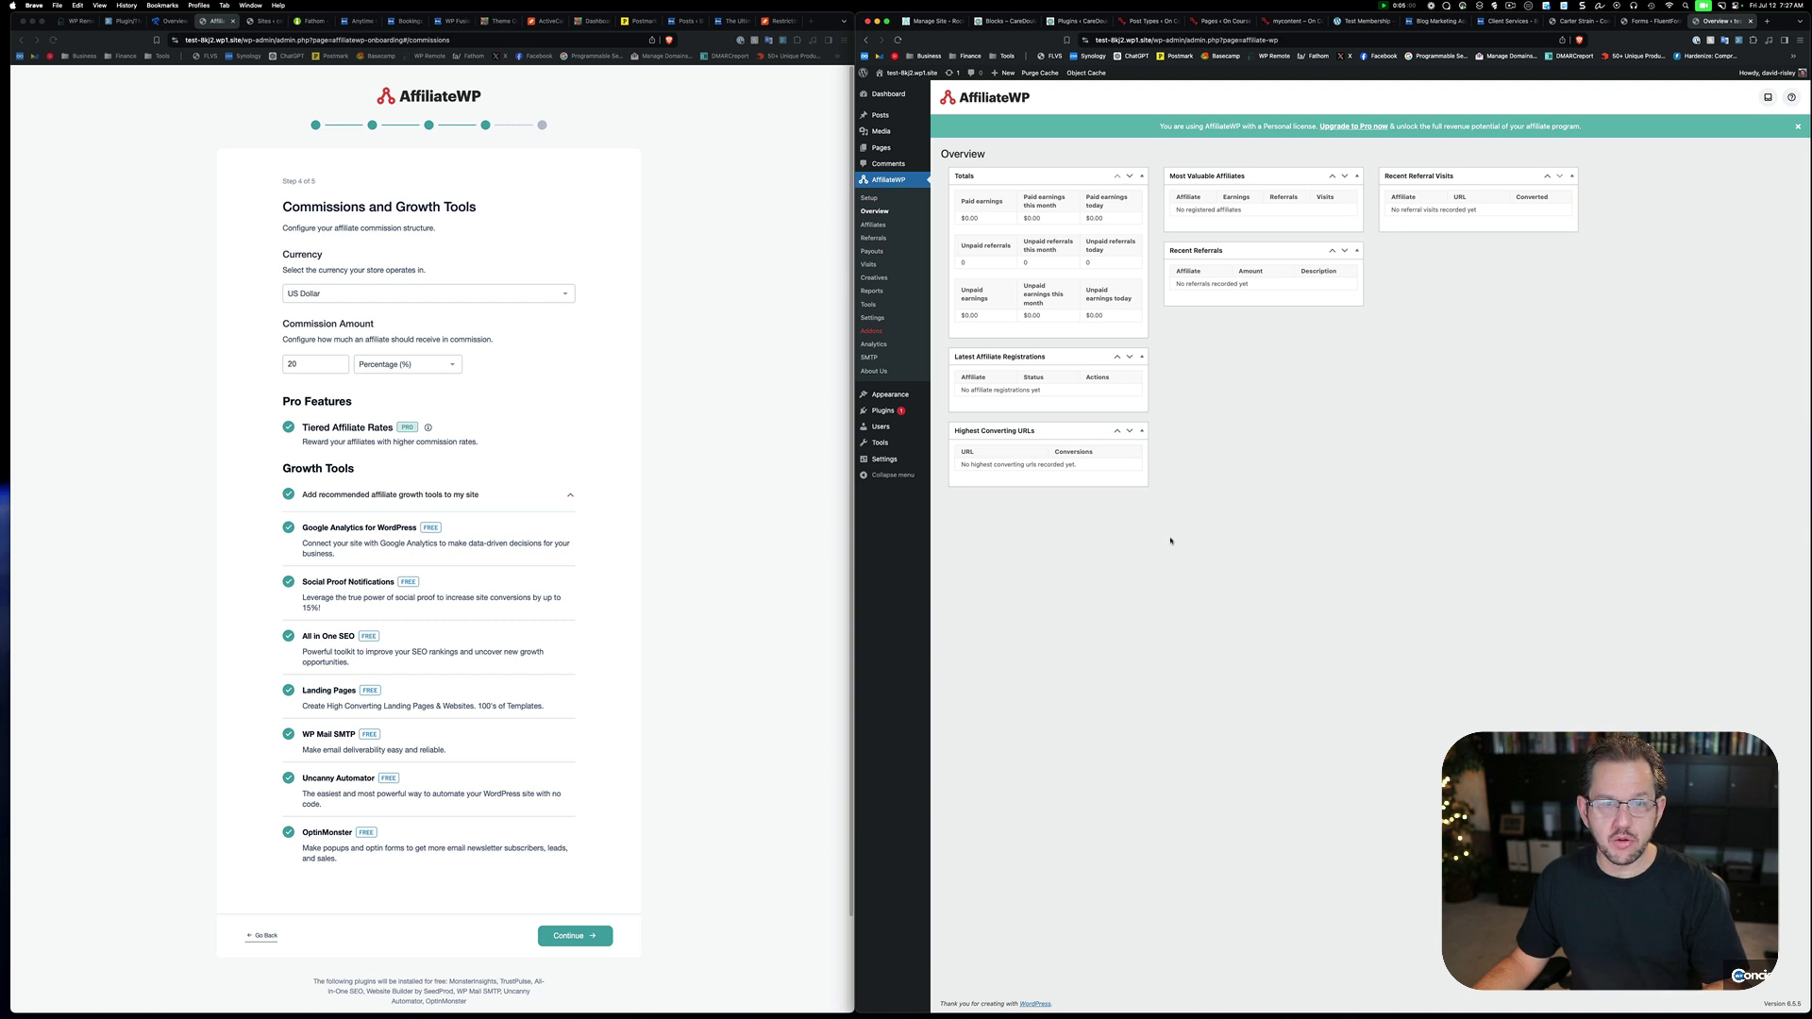
left_click(736, 404)
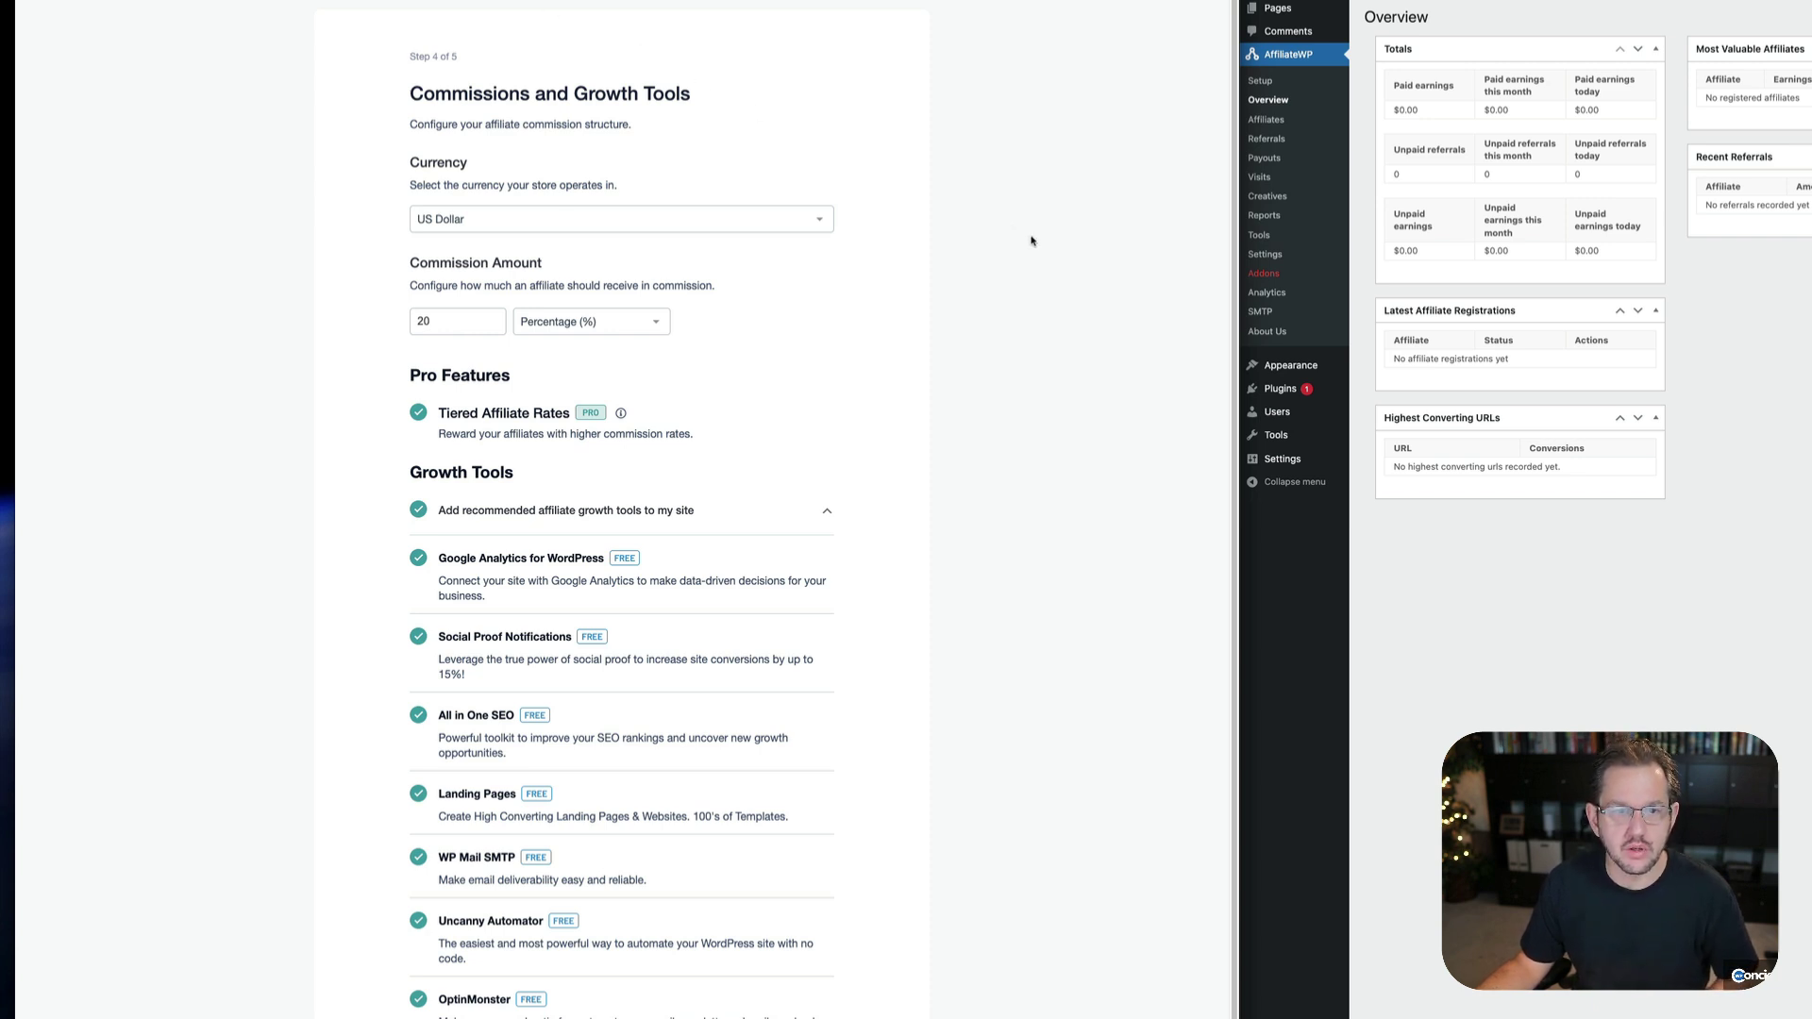
left_click(828, 514)
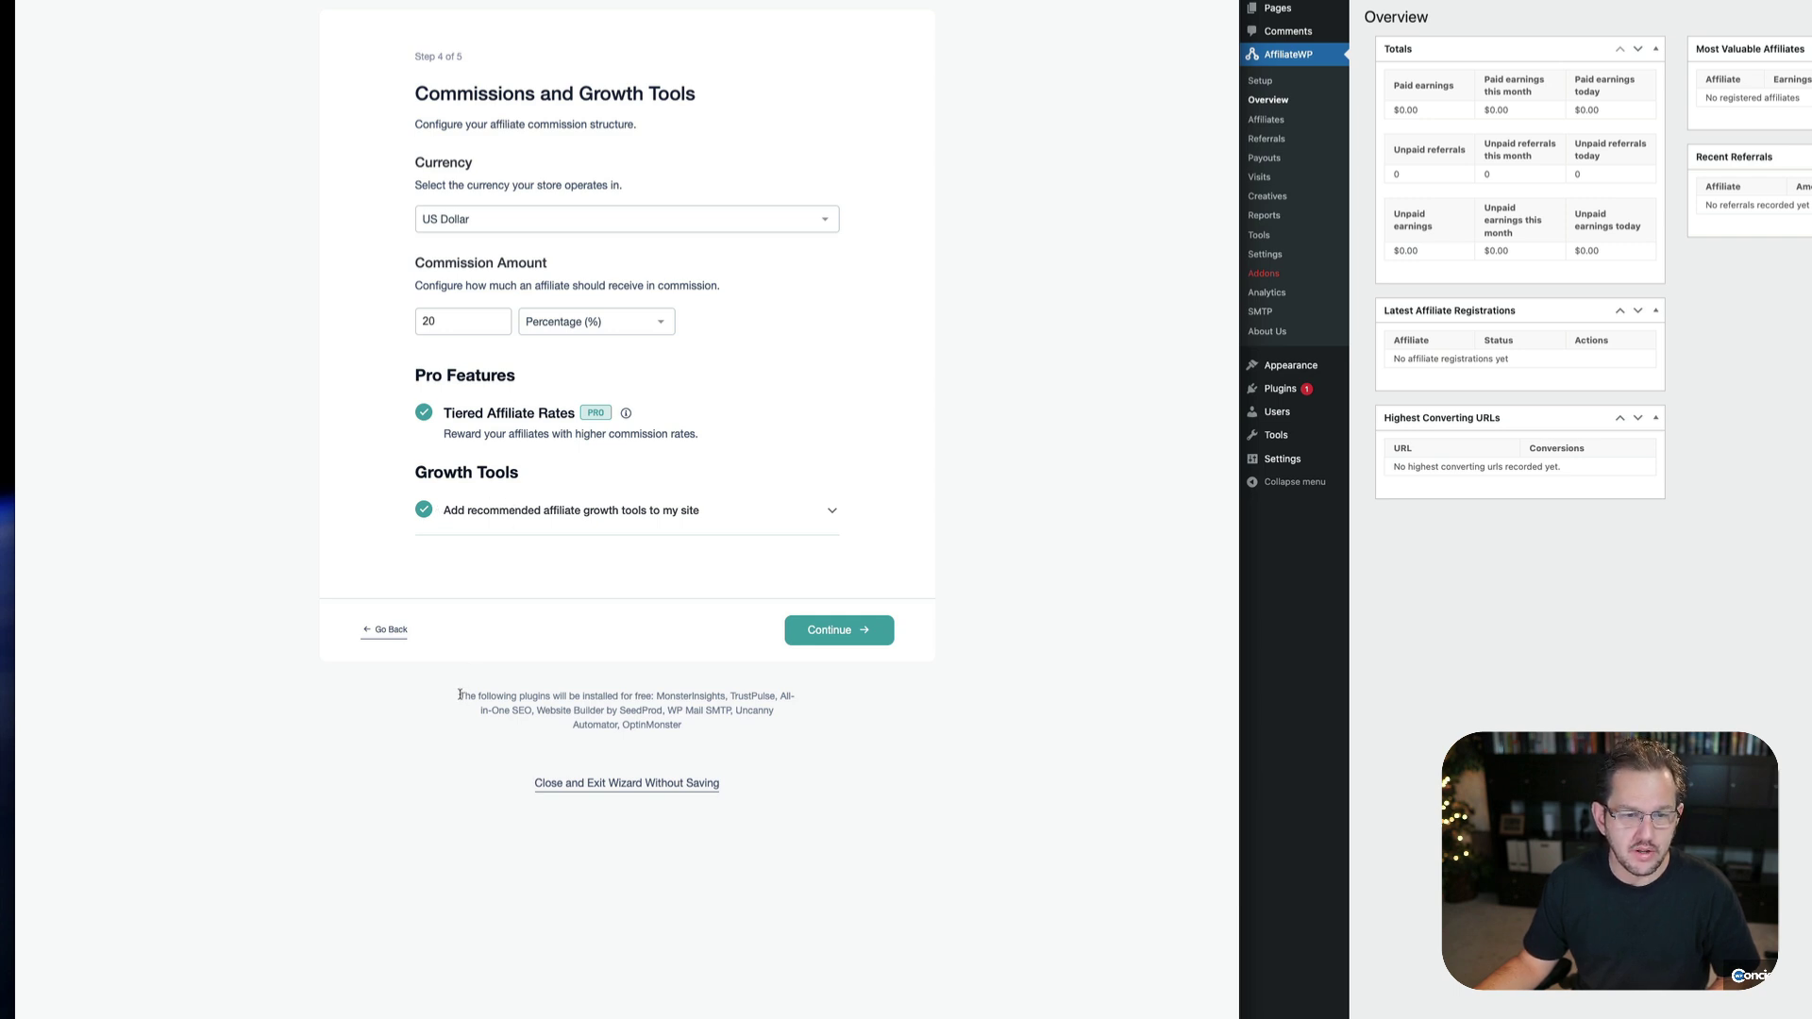
left_click_drag(561, 701, 707, 725)
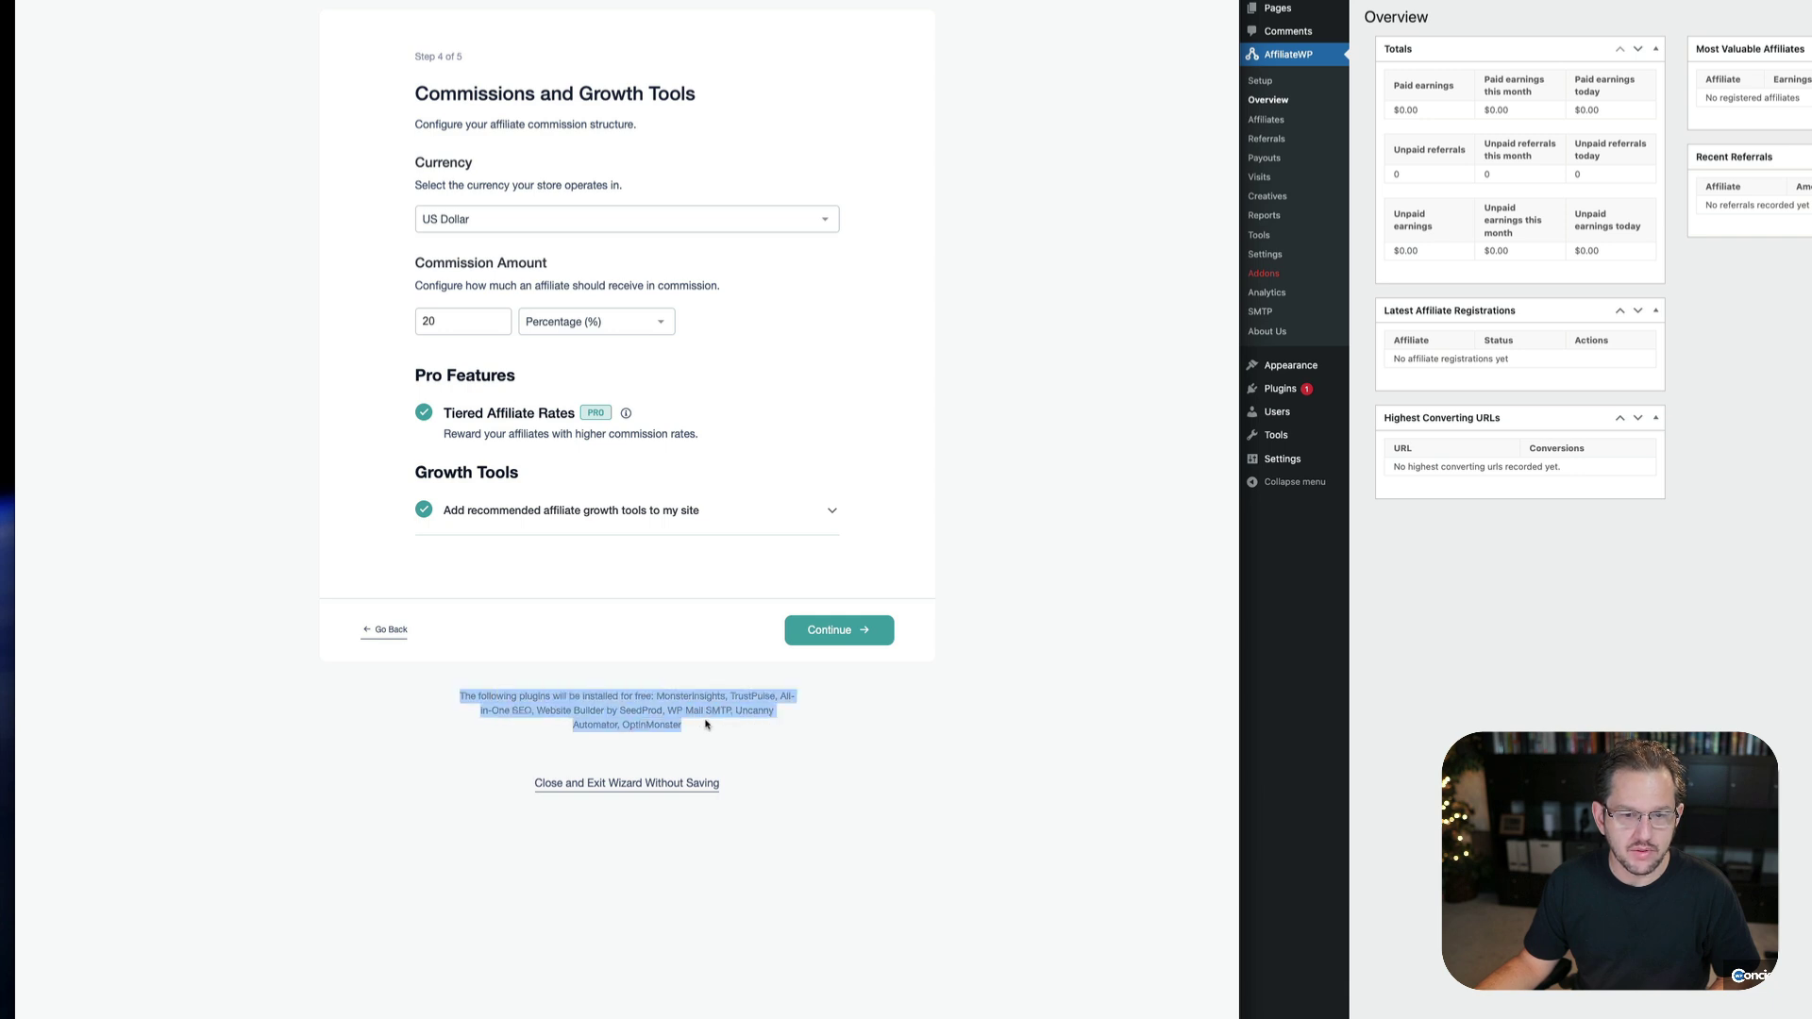
left_click(857, 715)
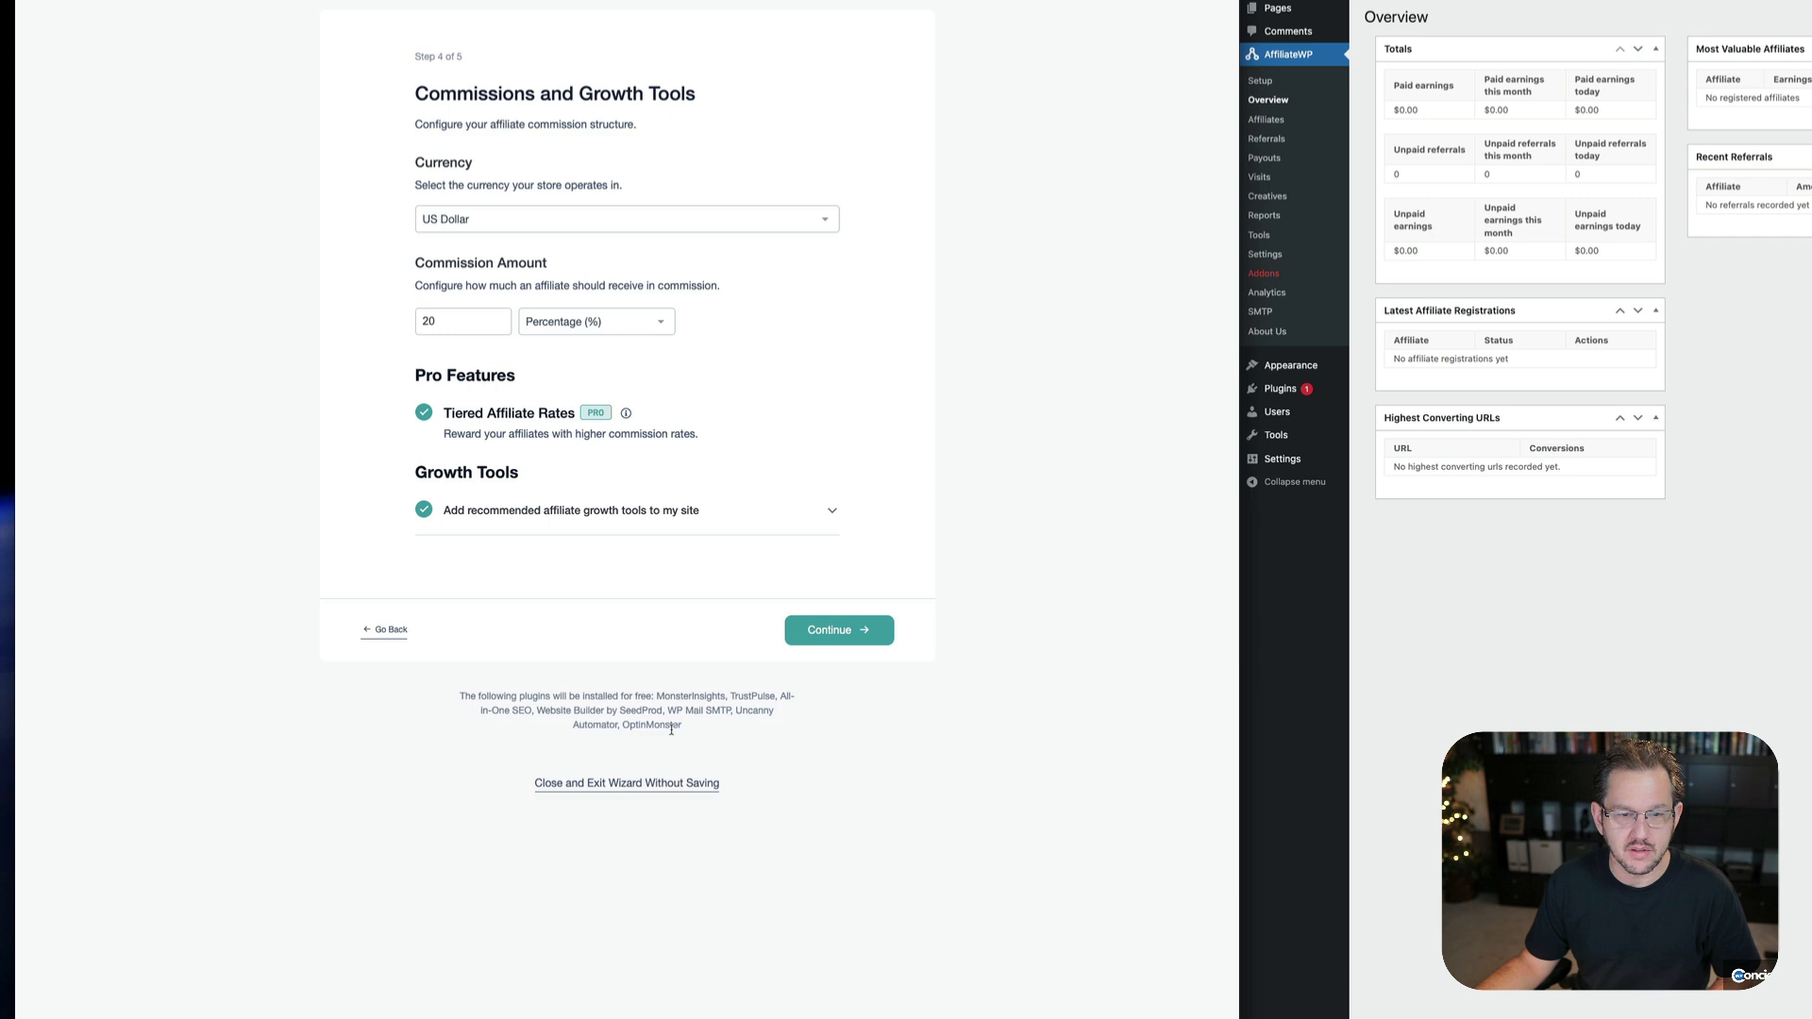
left_click(831, 510)
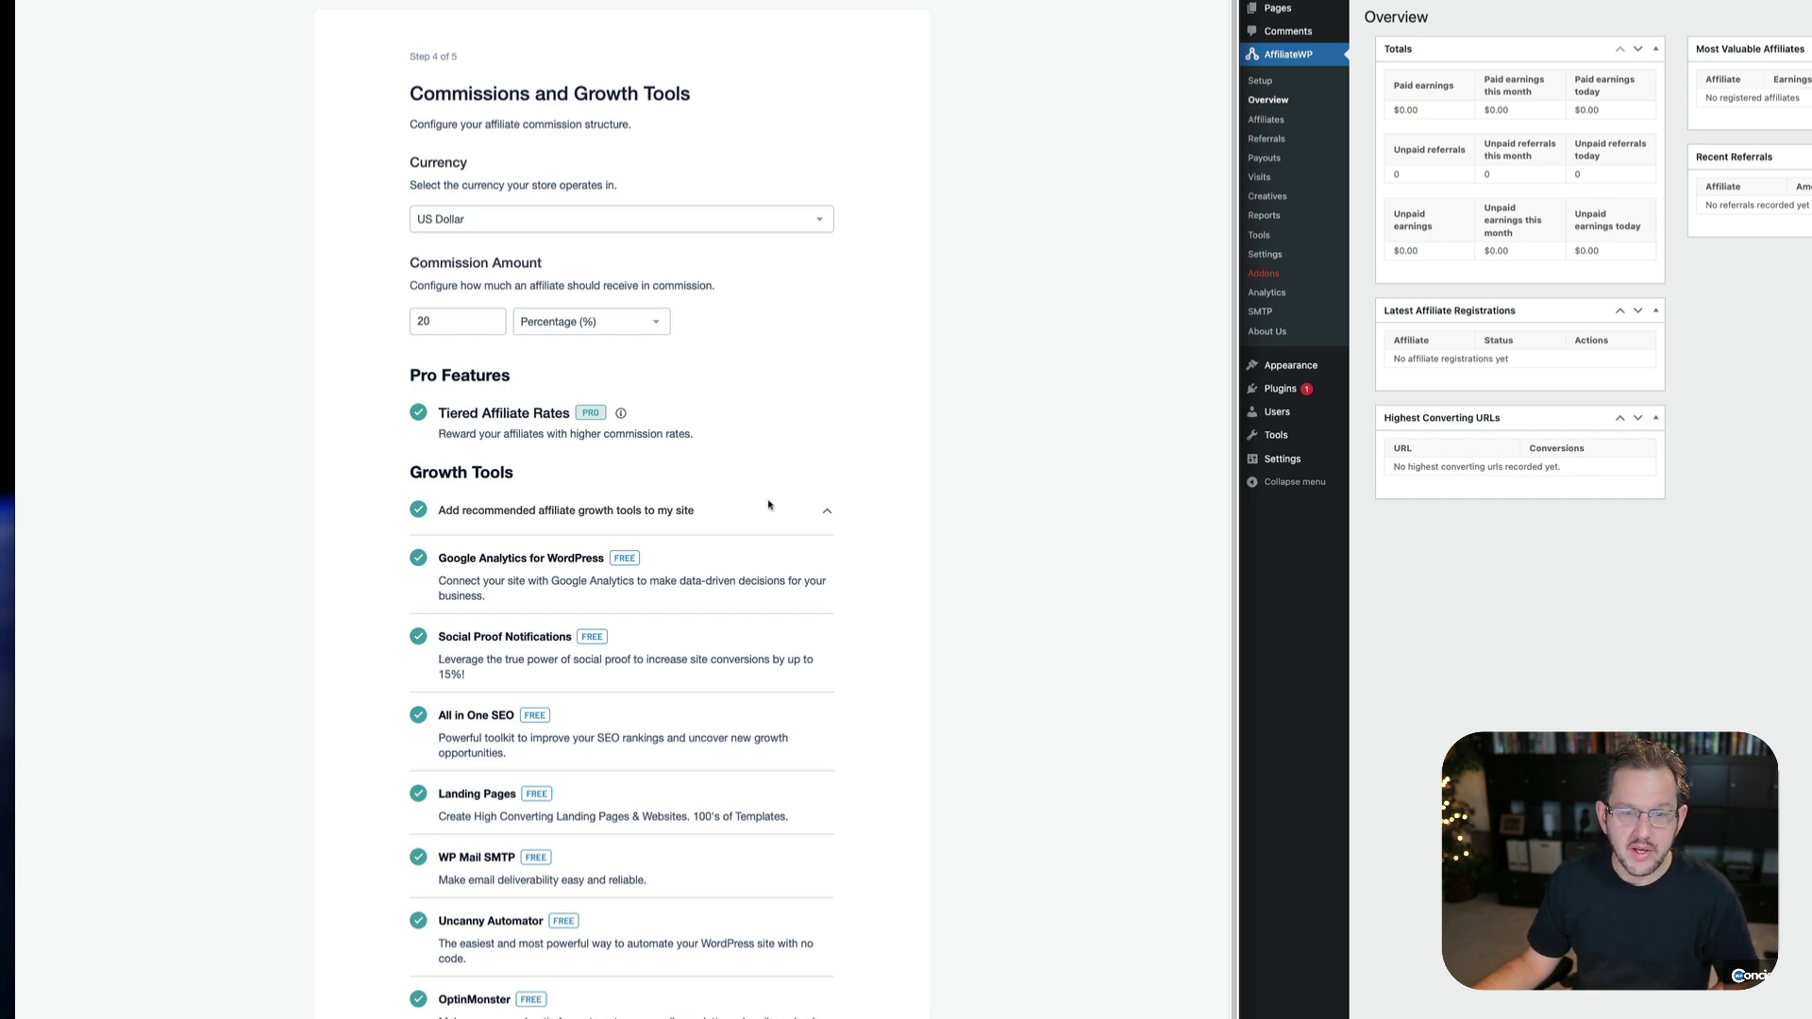
Keep 'Add recommended affiliate growth tools' checked, then bring up the AffiliateWP Overview dashboard
left_click(827, 510)
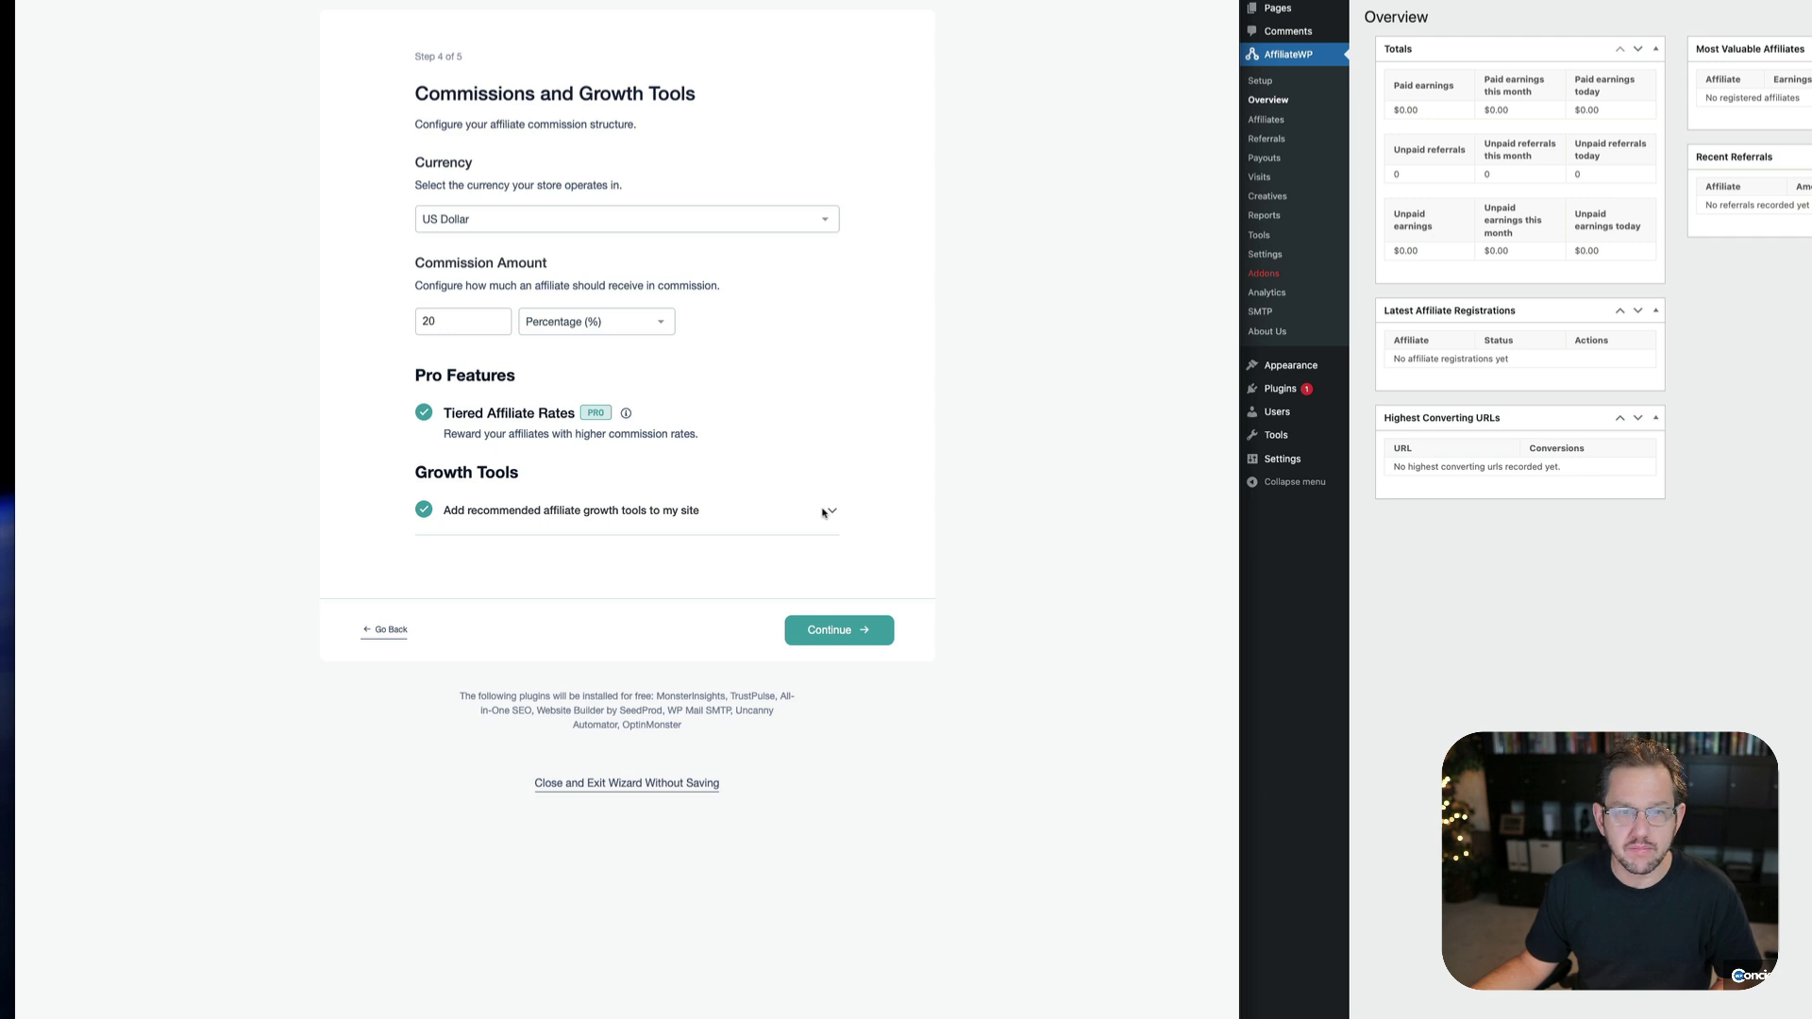
left_click(467, 501)
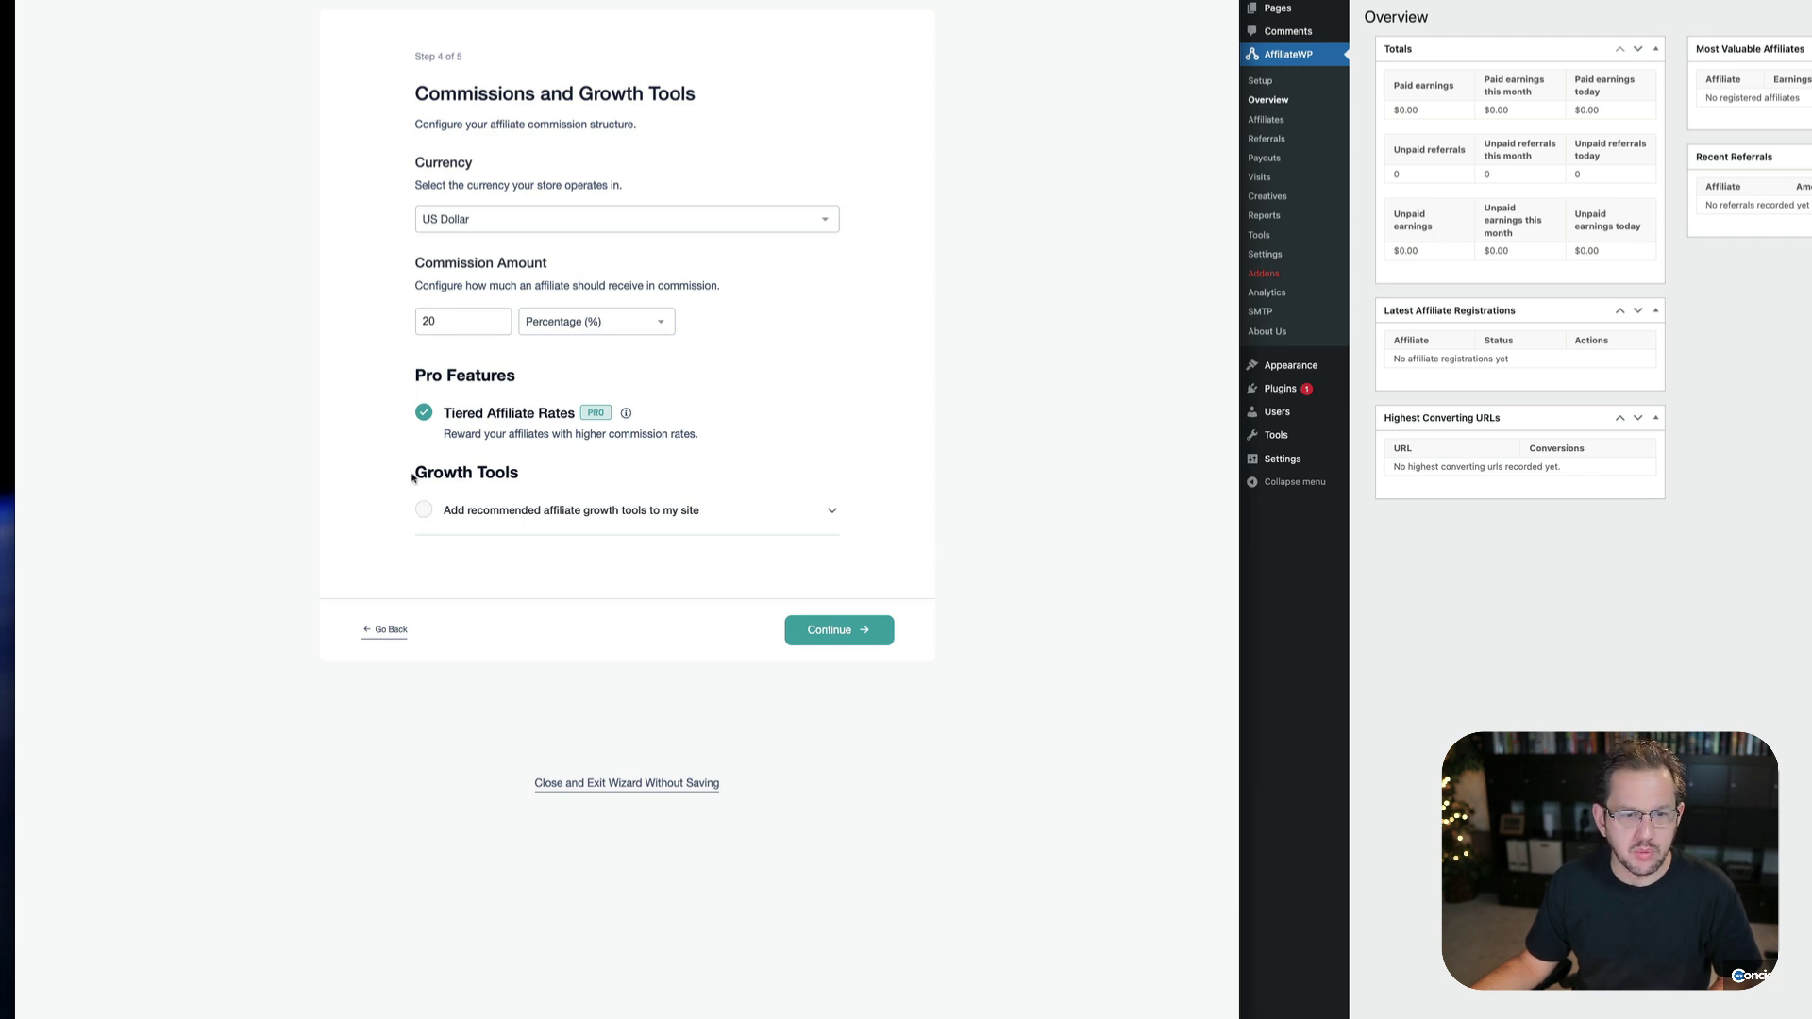
left_click(417, 518)
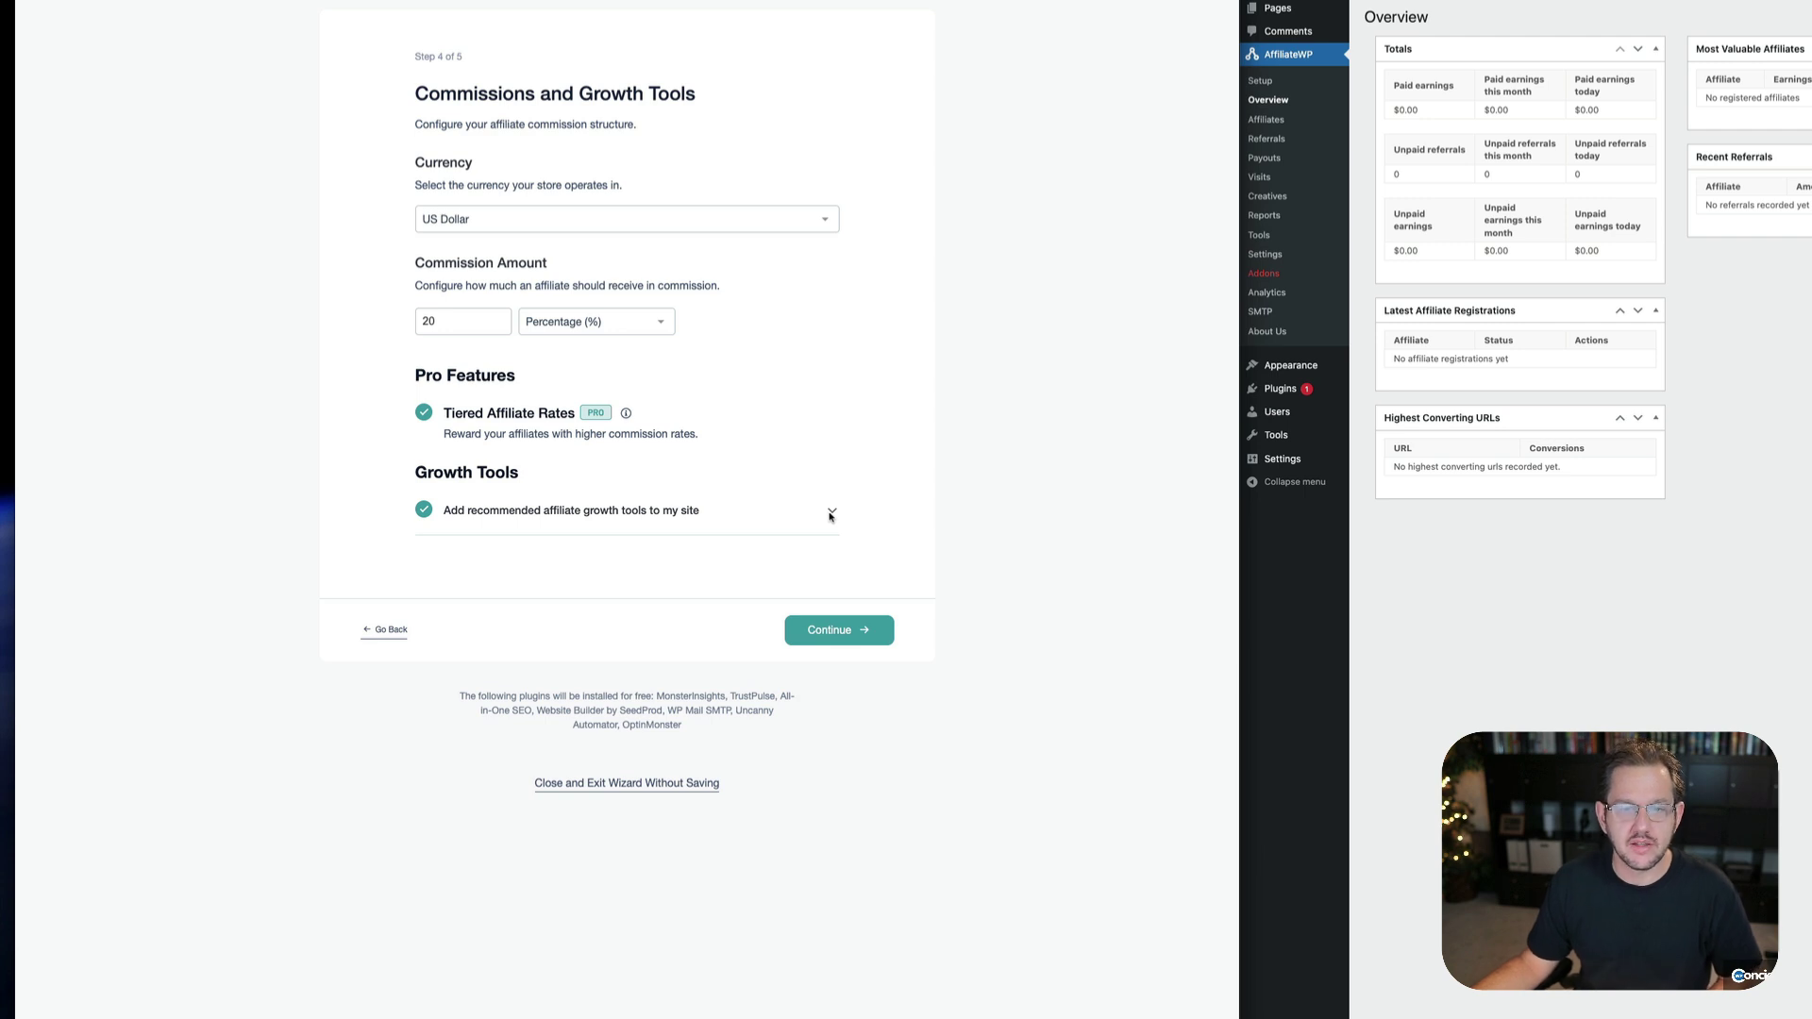
left_click(829, 514)
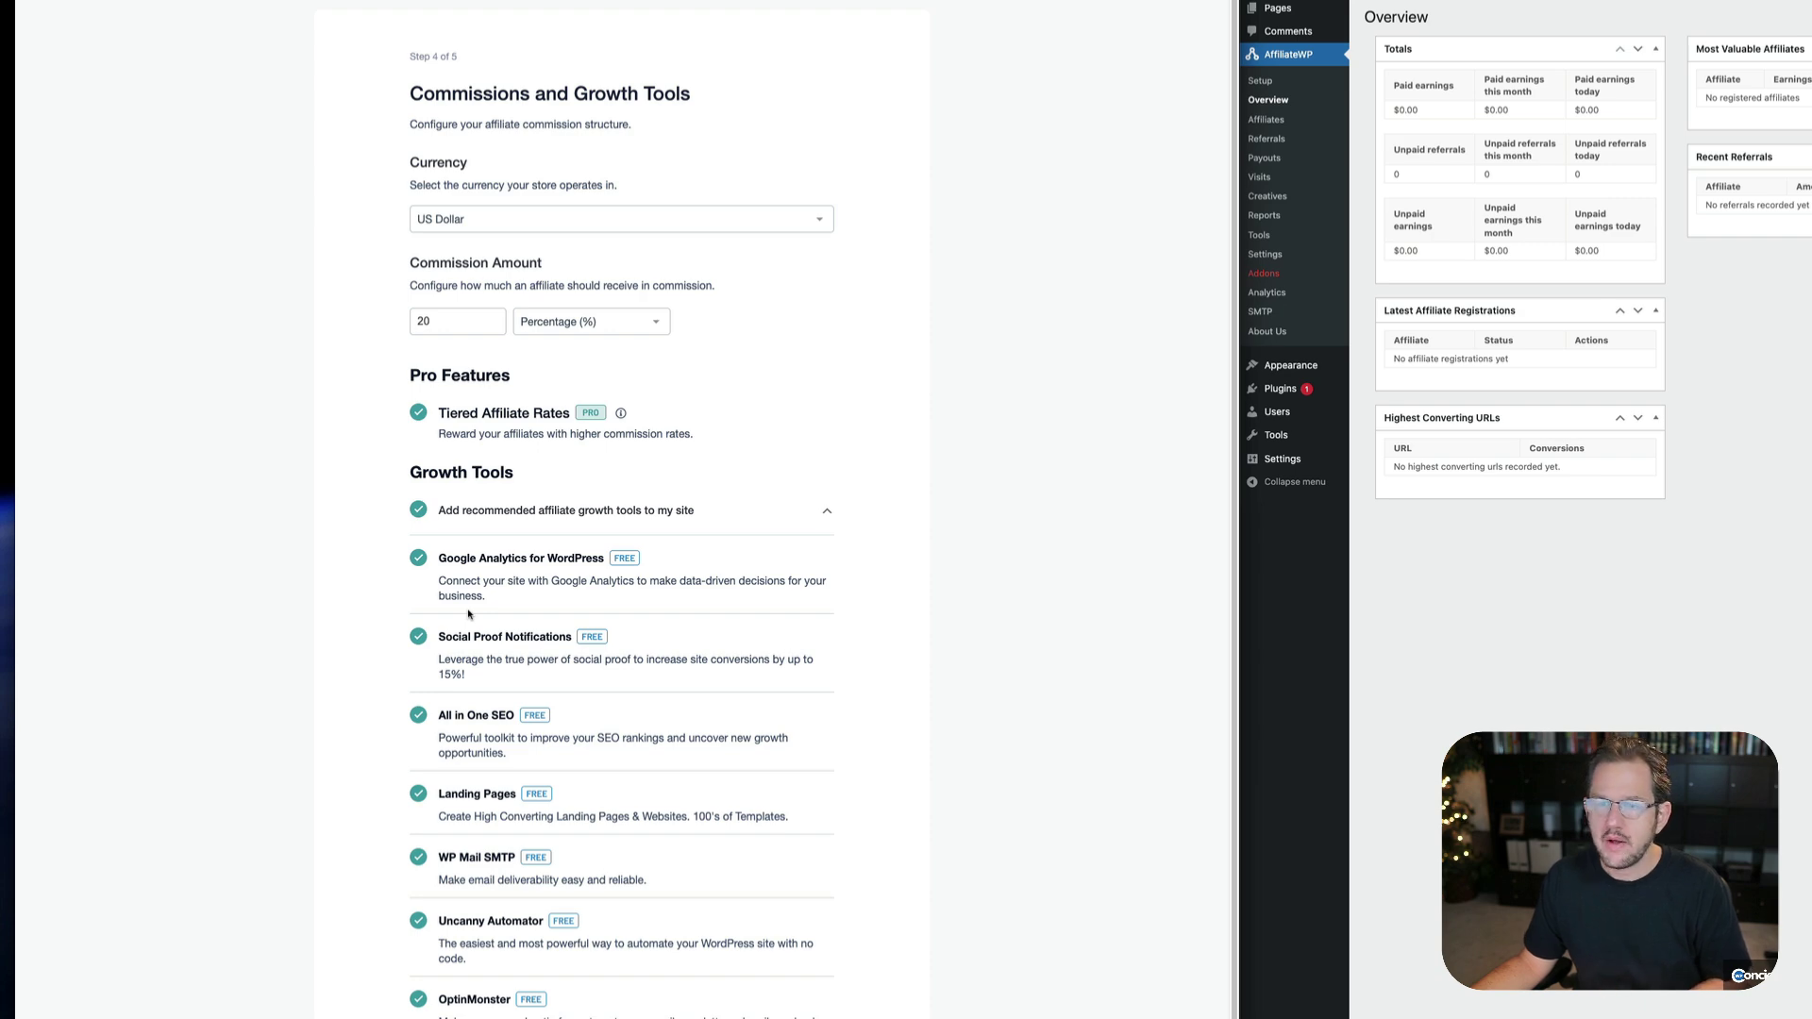
left_click(1795, 692)
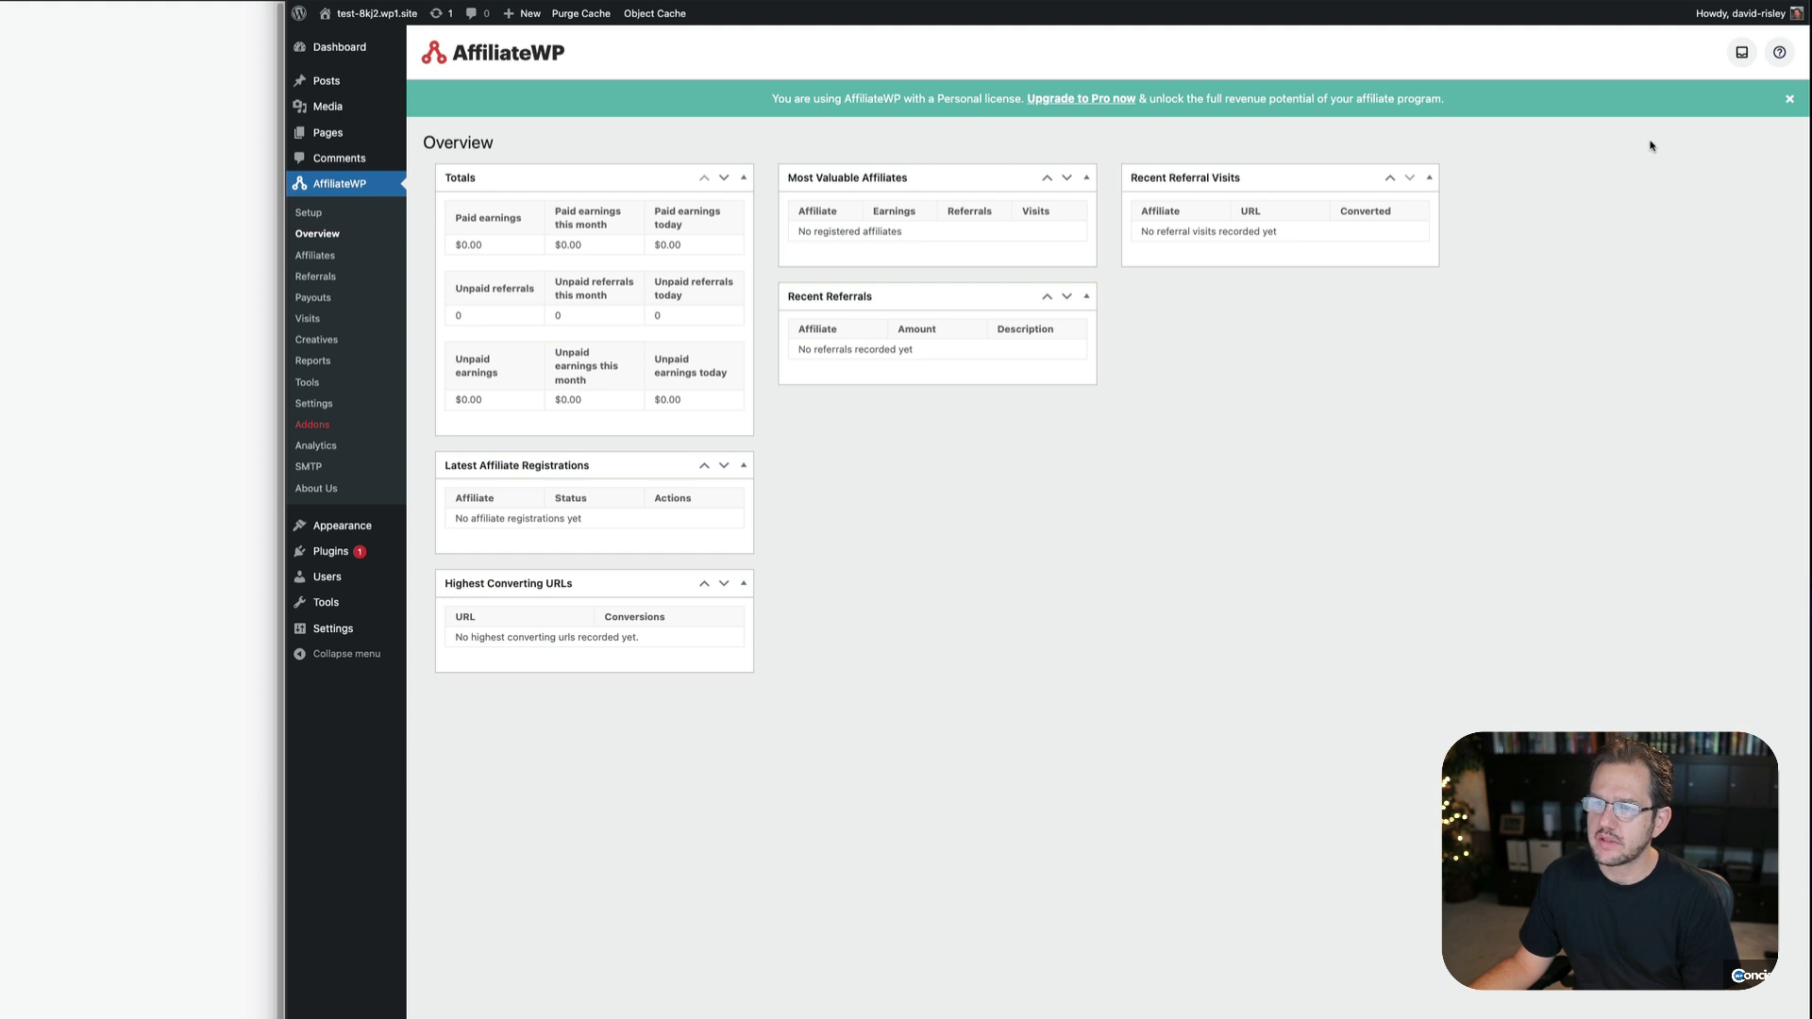
Dismiss the license upgrade banner and open AffiliateWP's Analytics page
left_click(1789, 98)
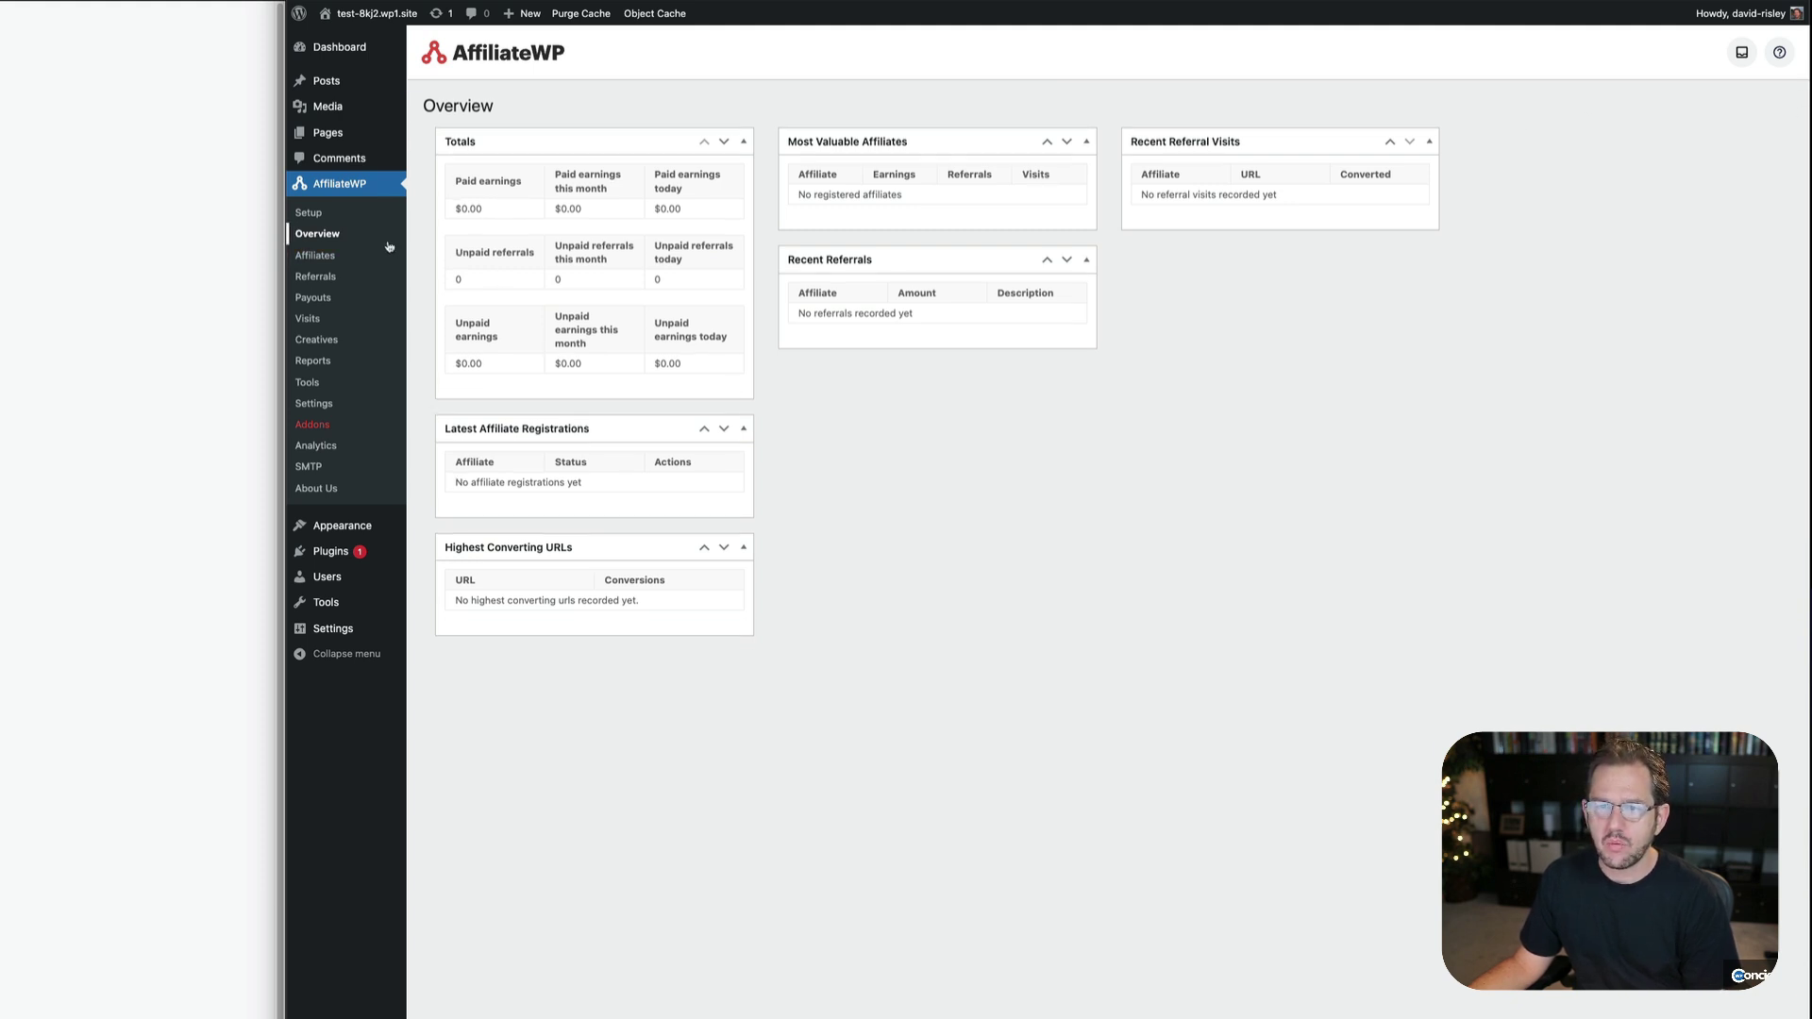
left_click(317, 448)
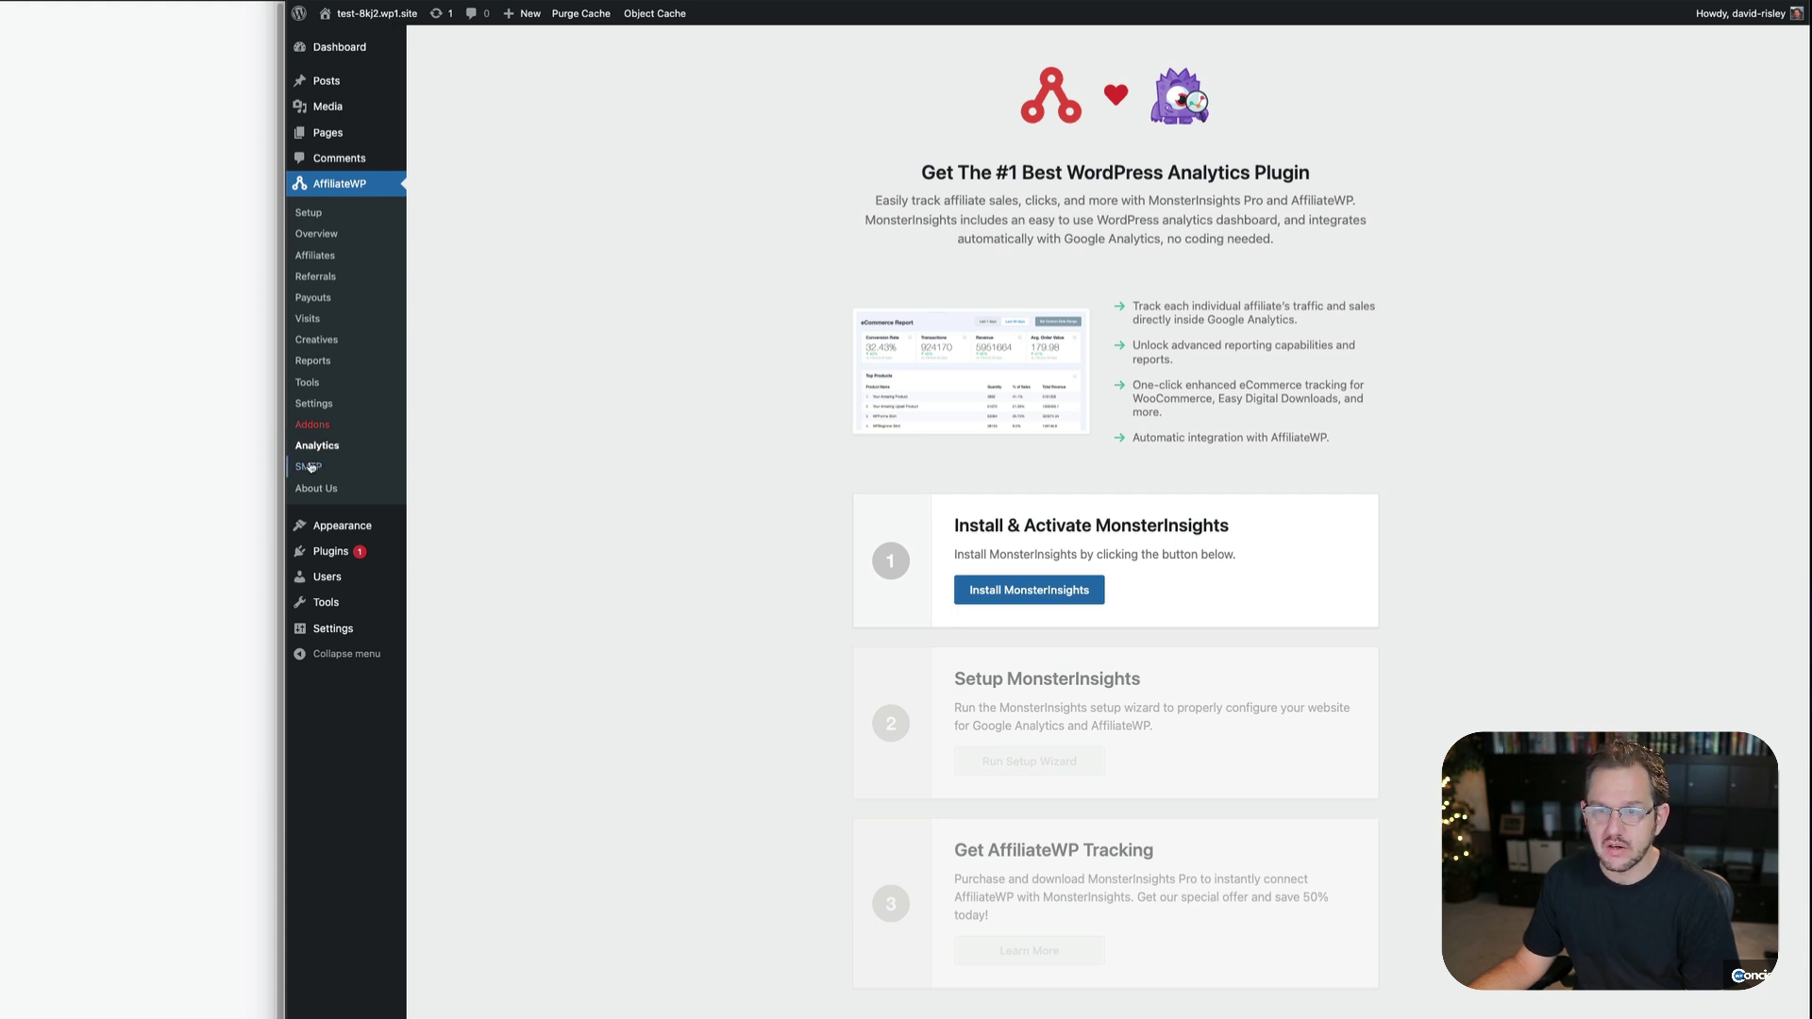
Browse AffiliateWP's SMTP and About Us pages, then return through SMTP to Analytics
left_click(312, 466)
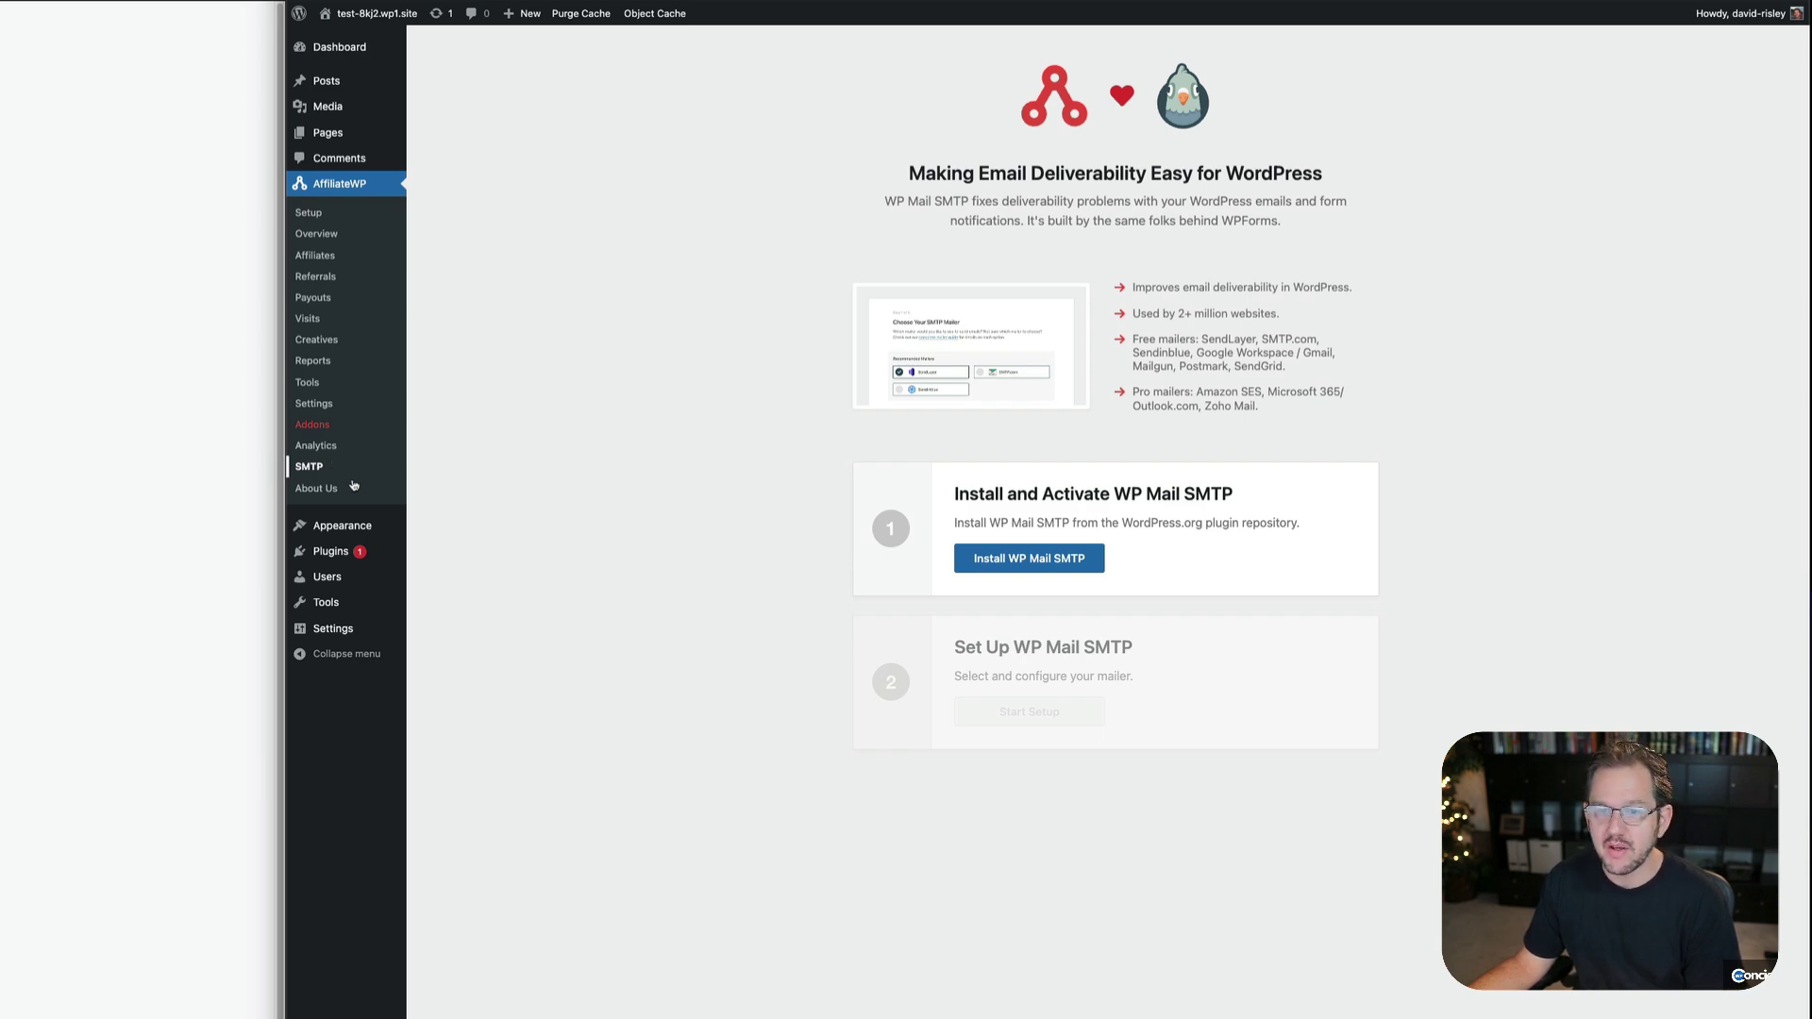
left_click(316, 488)
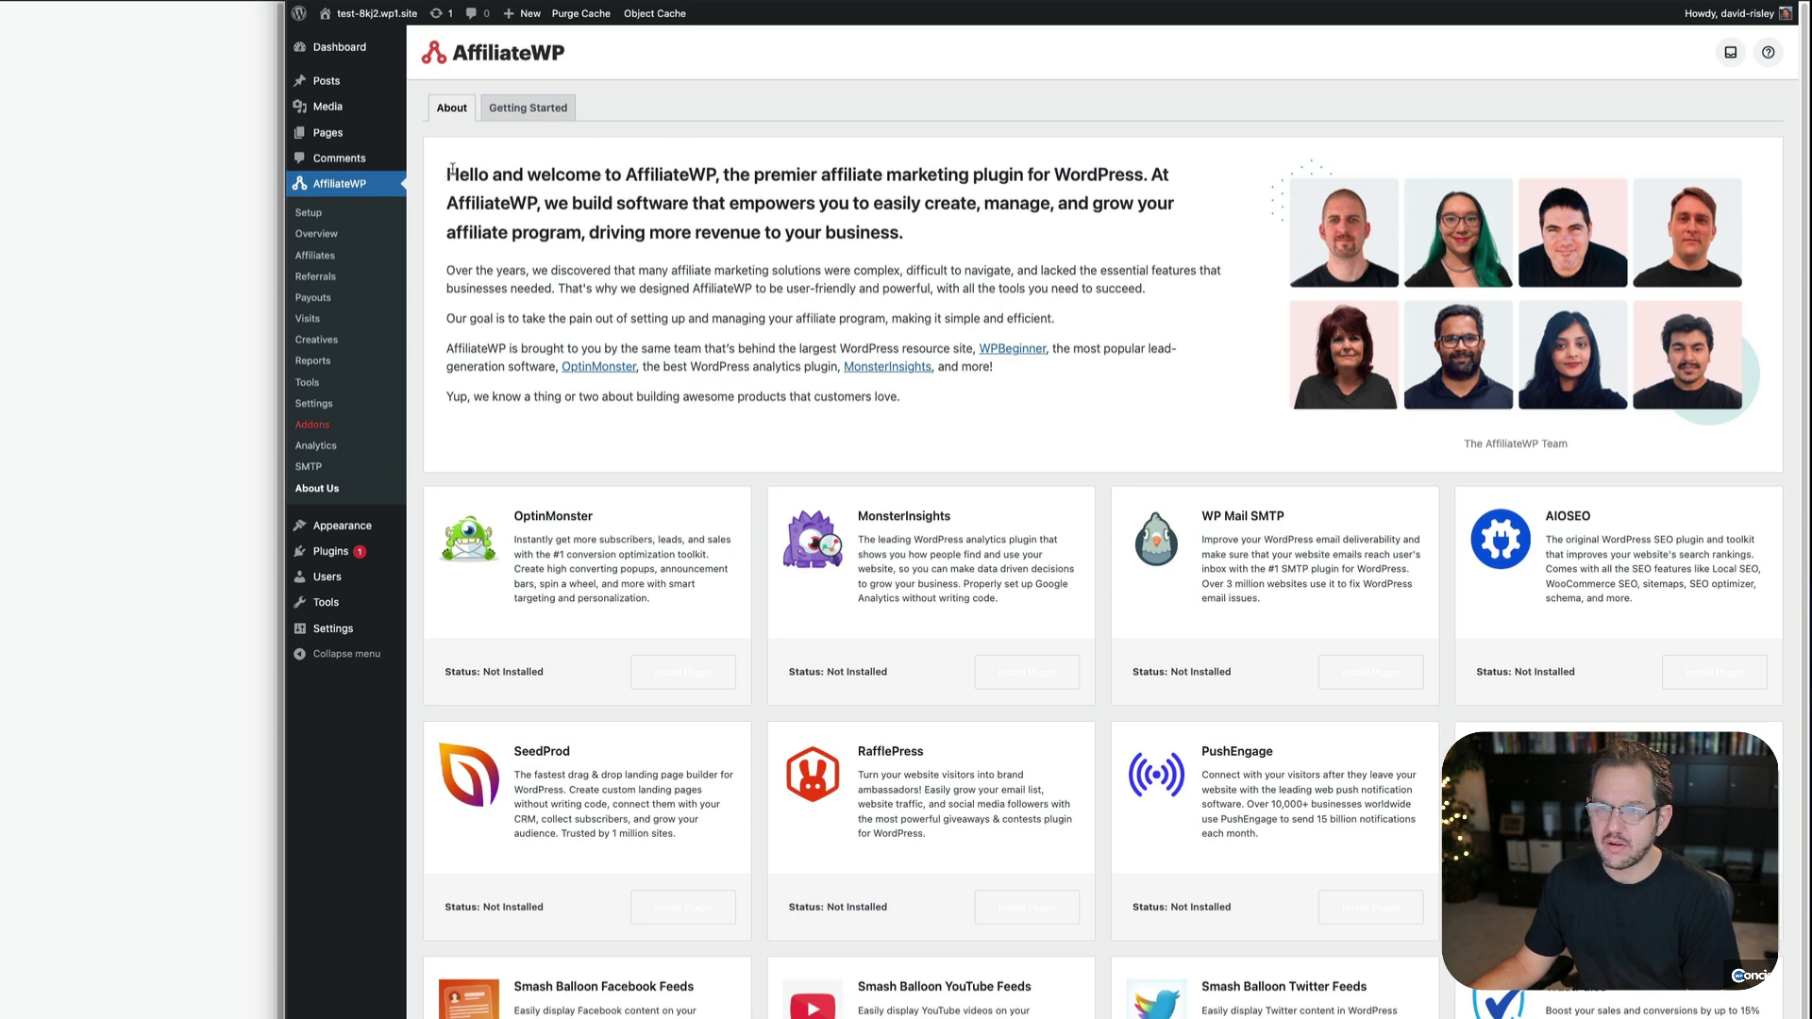
left_click_drag(447, 174, 920, 202)
scroll(920, 203, "down", 3)
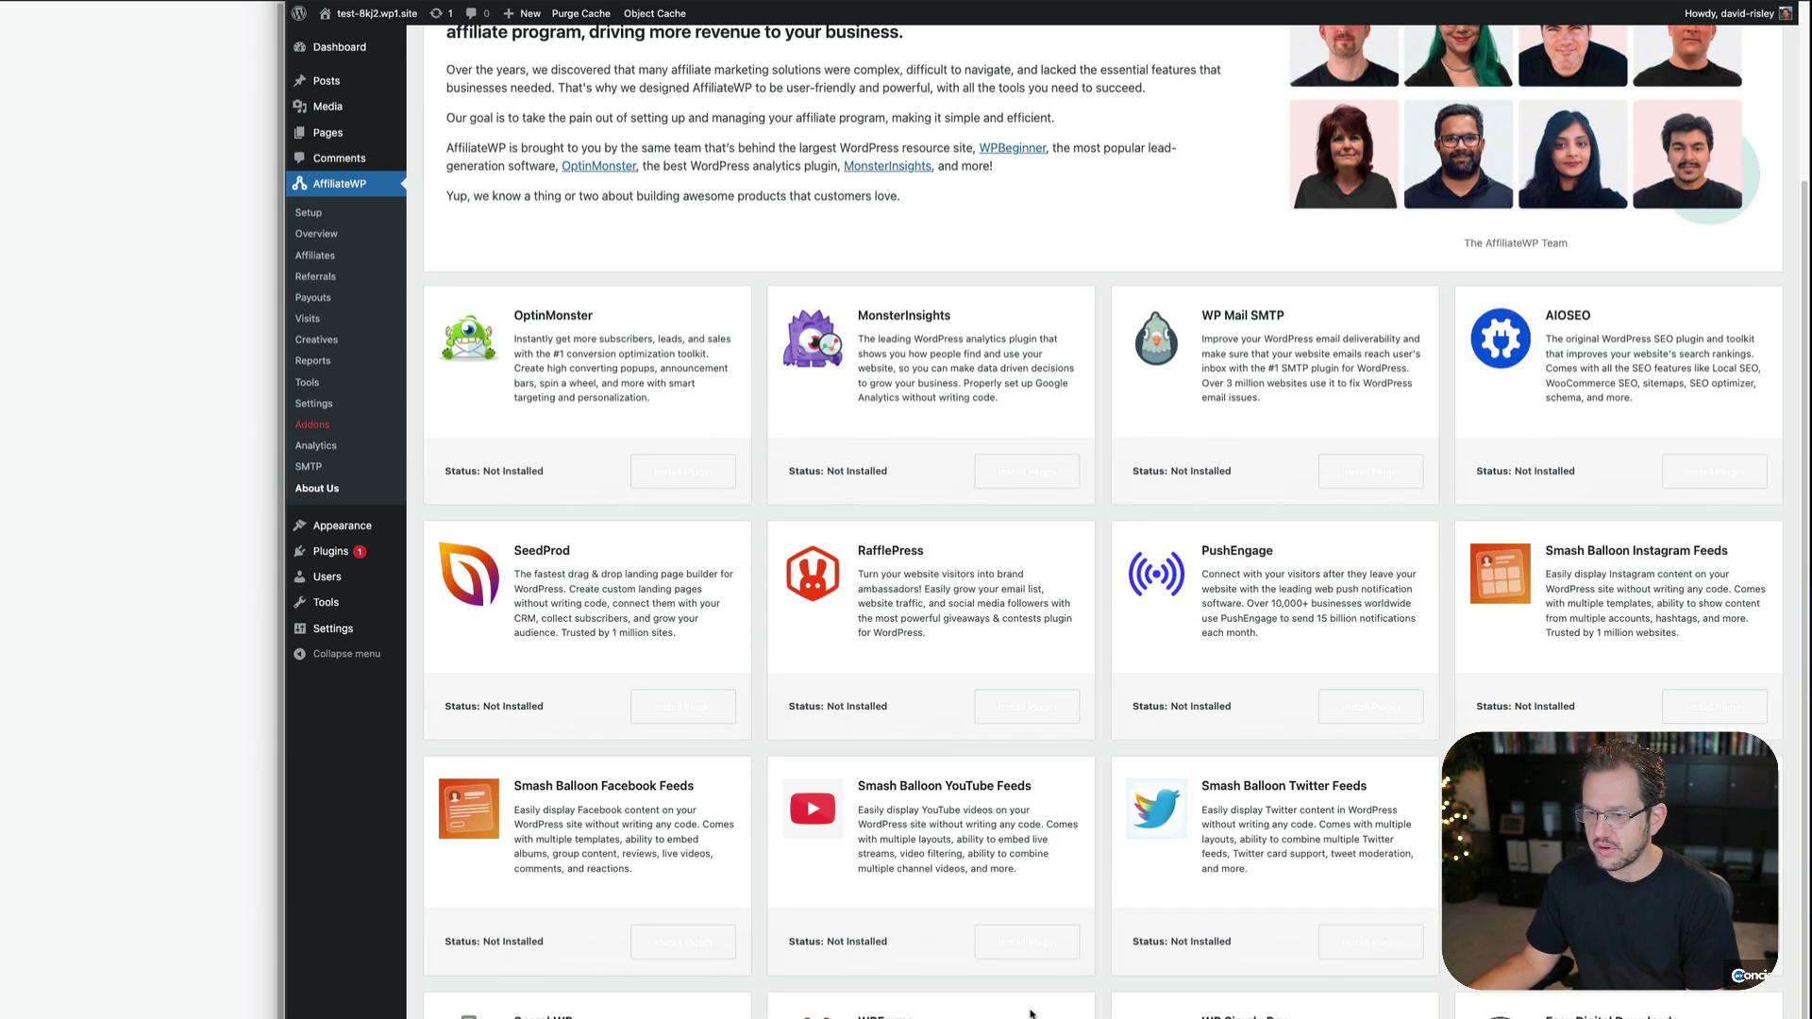
scroll(1033, 1009, "up", 3)
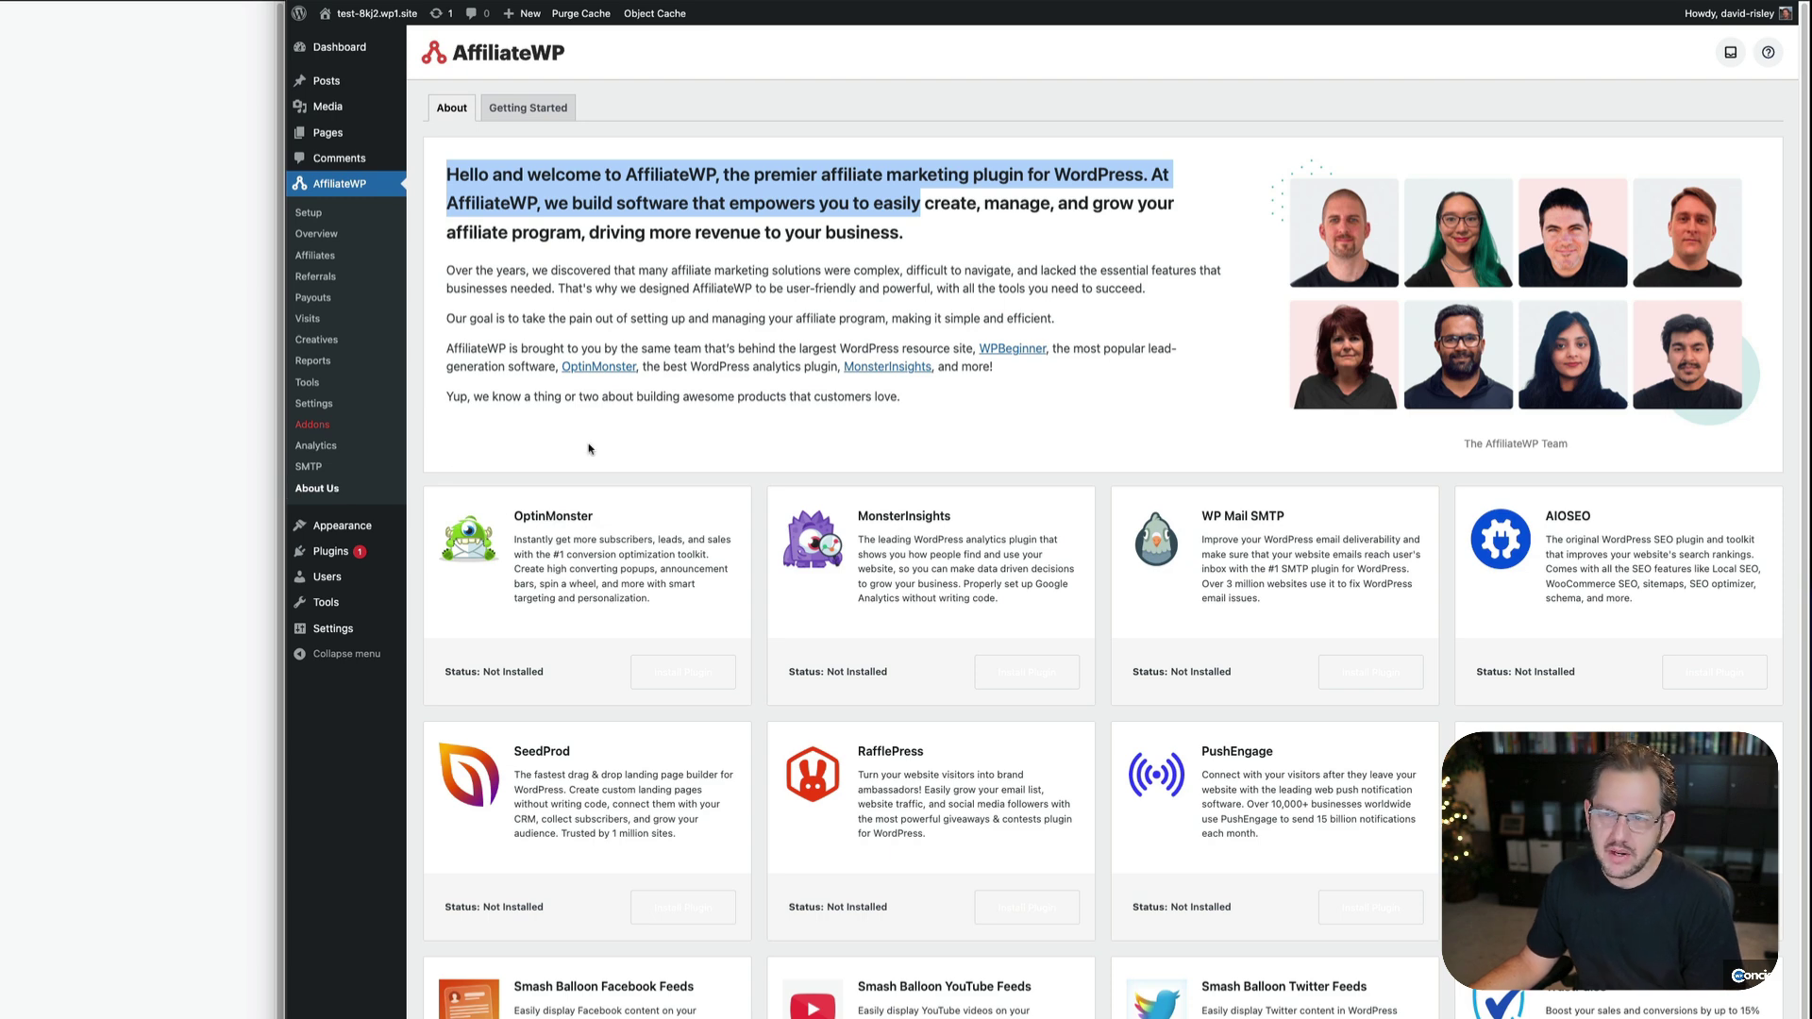
left_click(309, 467)
left_click(330, 447)
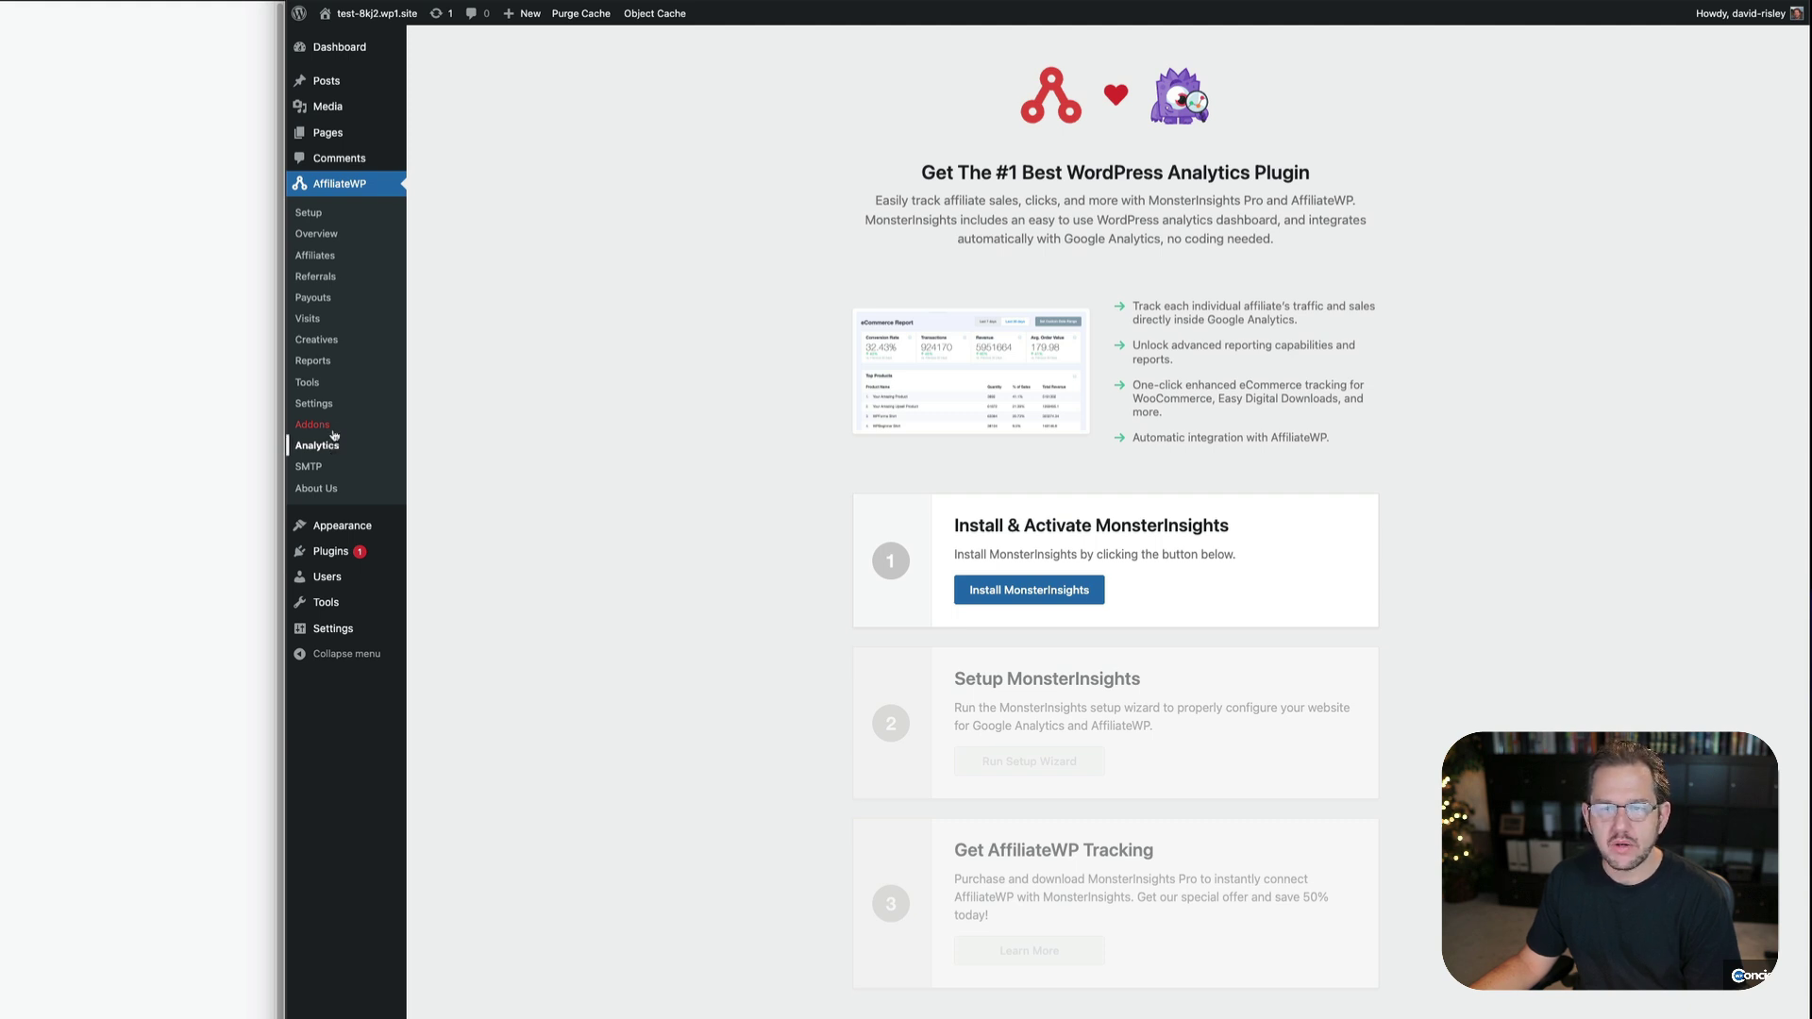
Open AffiliateWP Settings and review the Advanced and General tabs
left_click(313, 403)
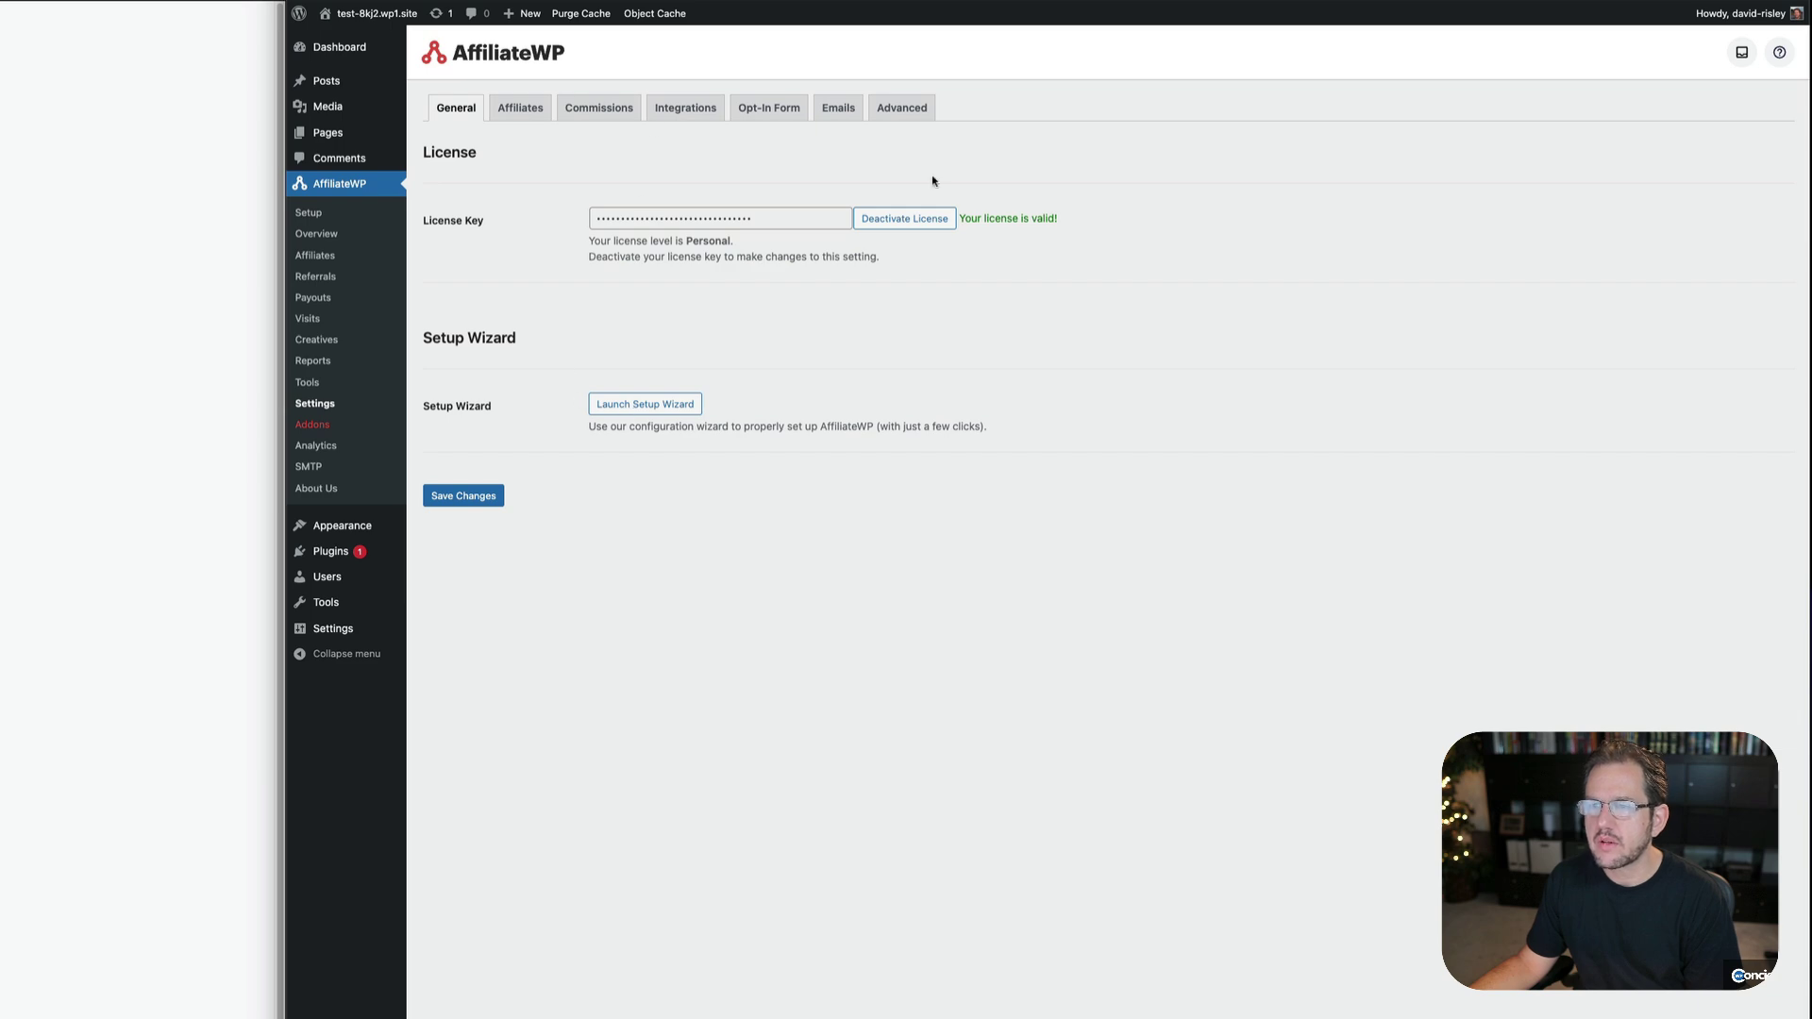
left_click(902, 108)
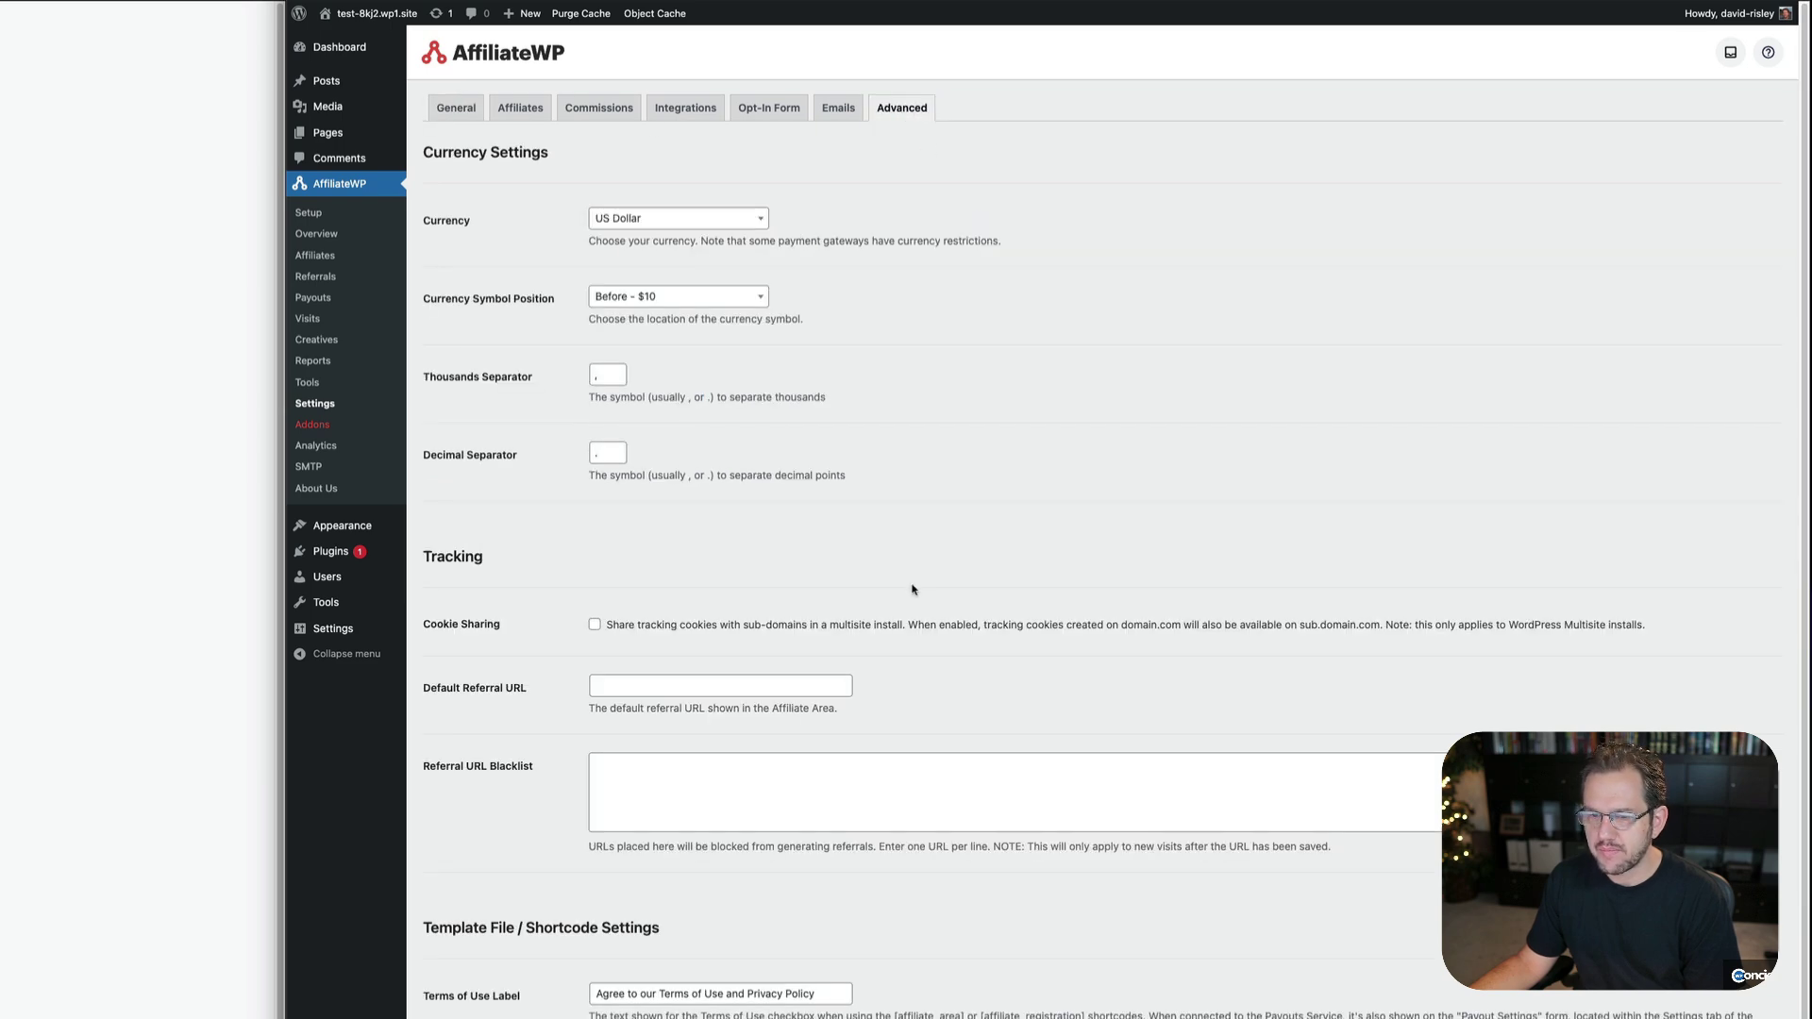
scroll(912, 589, "down", 6)
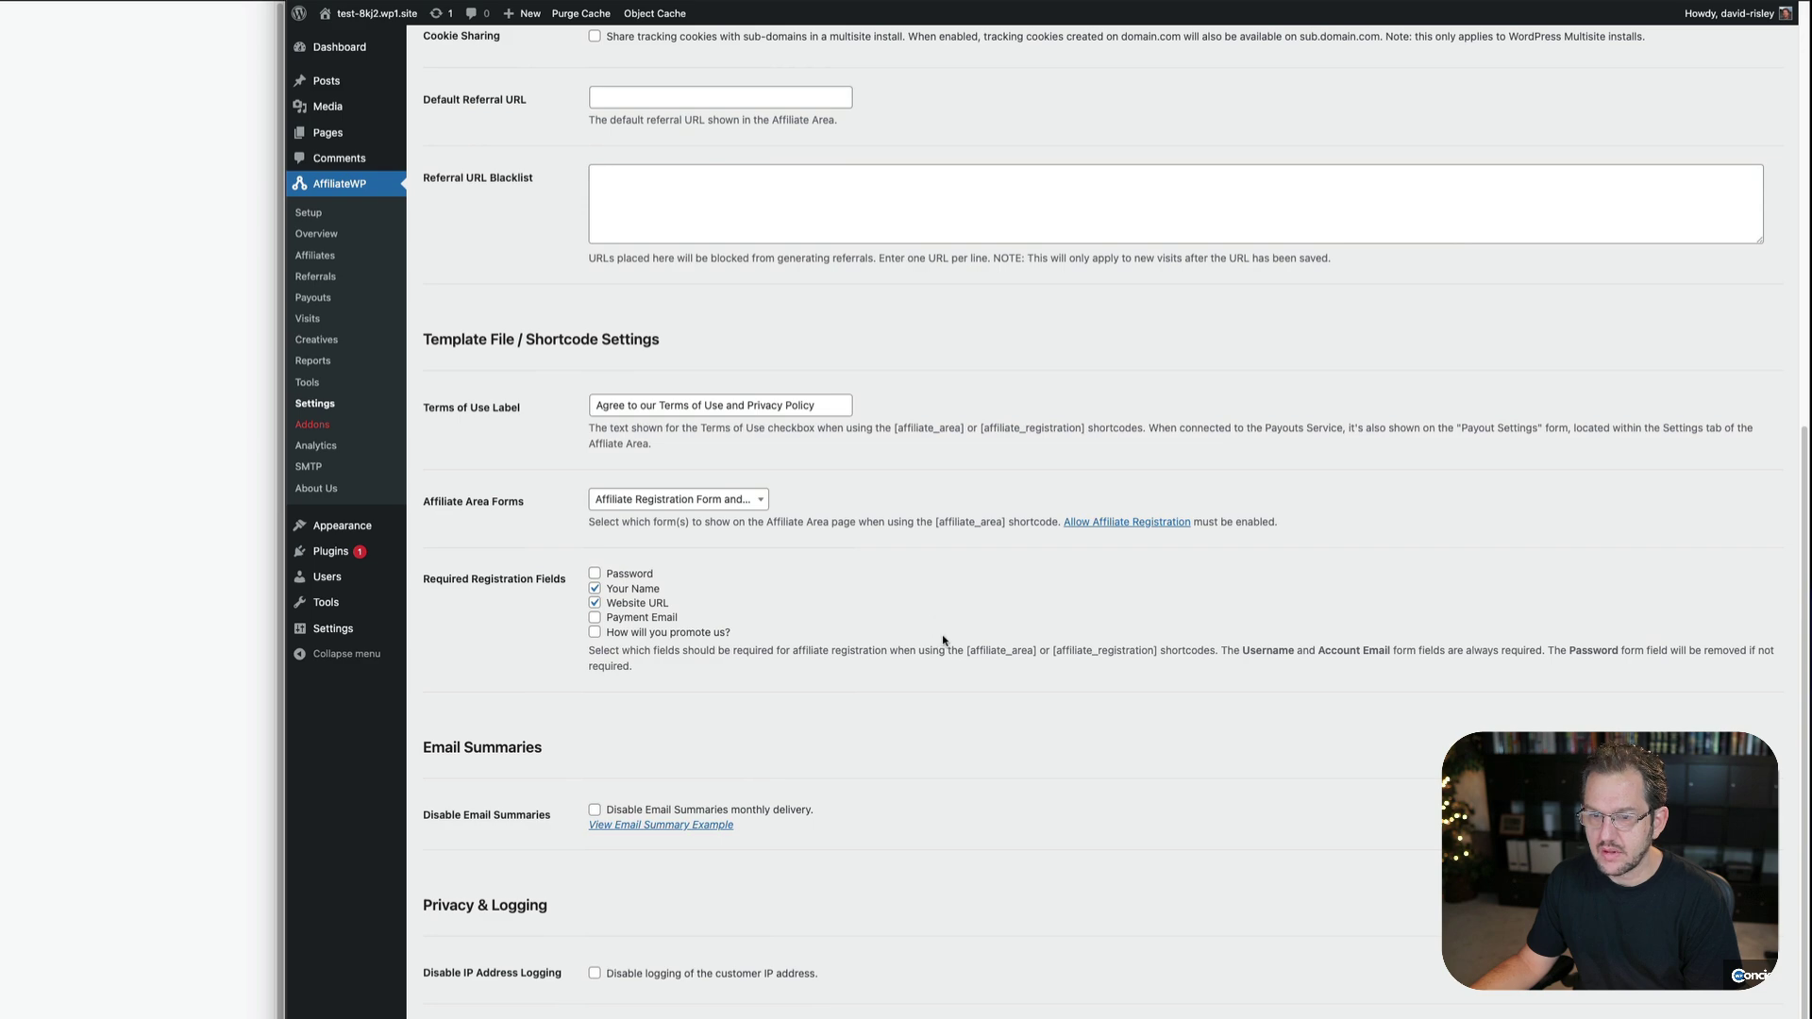
scroll(939, 633, "up", 6)
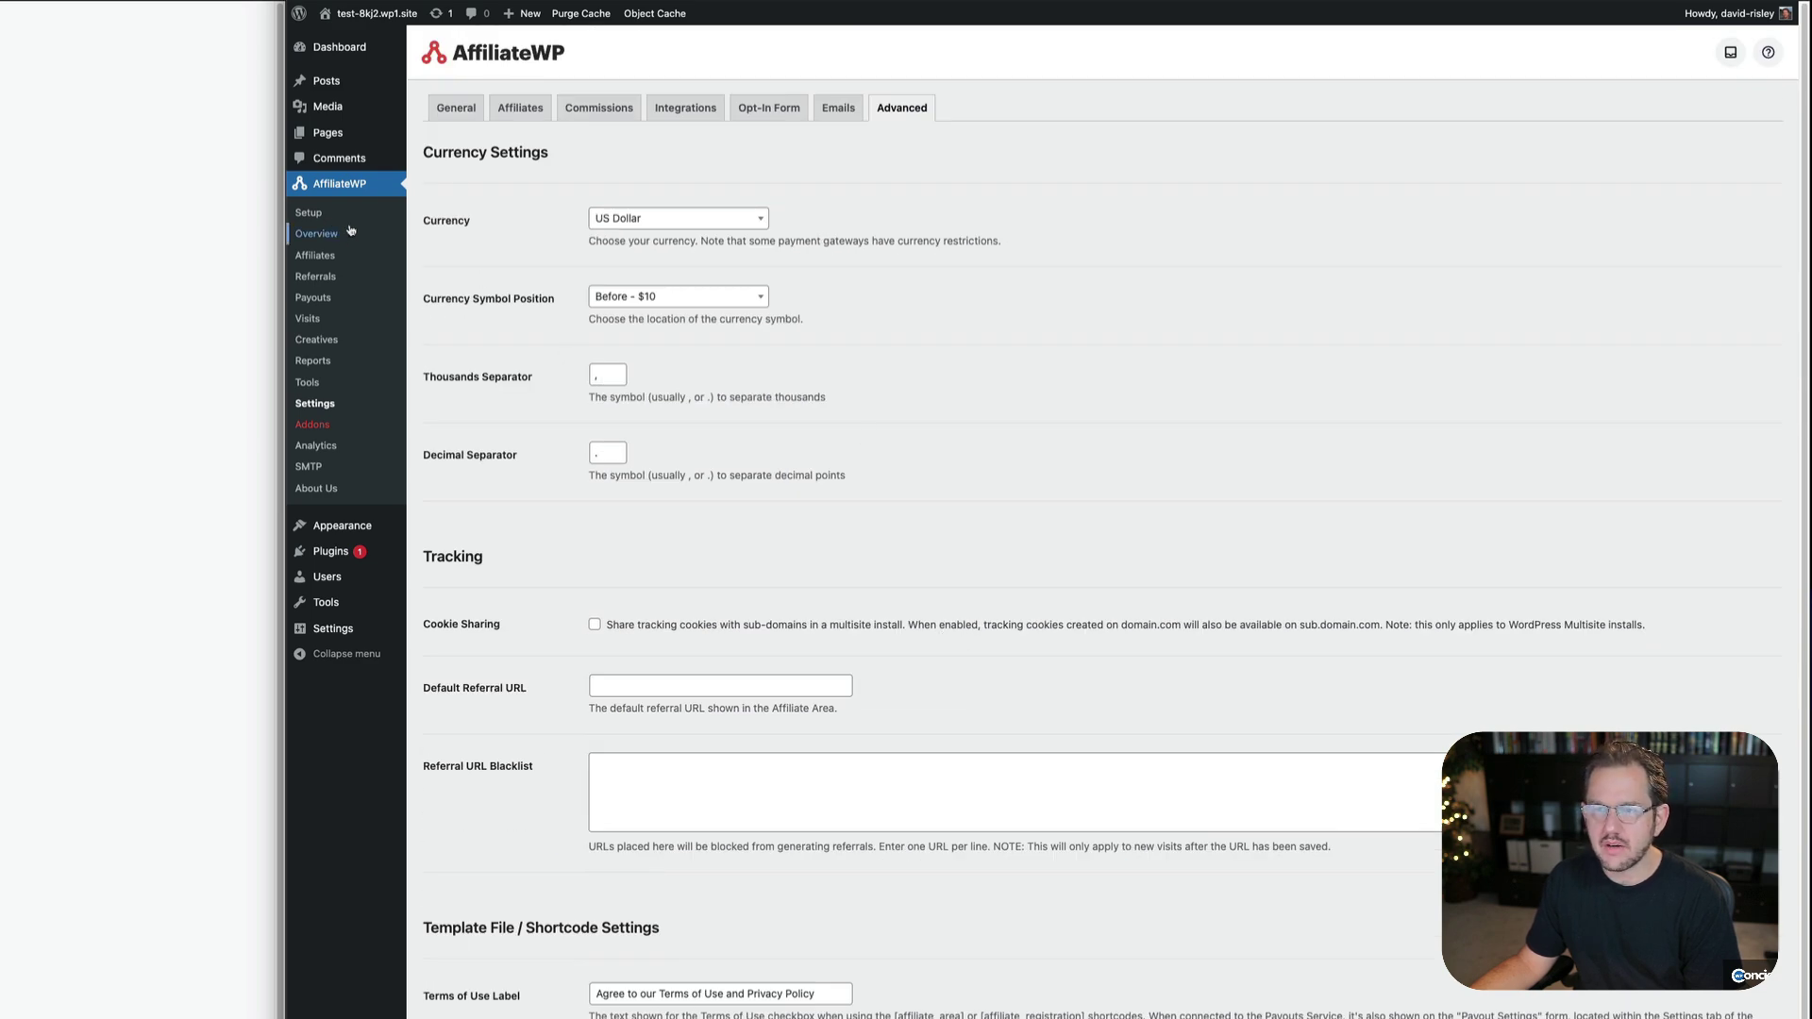
left_click(456, 107)
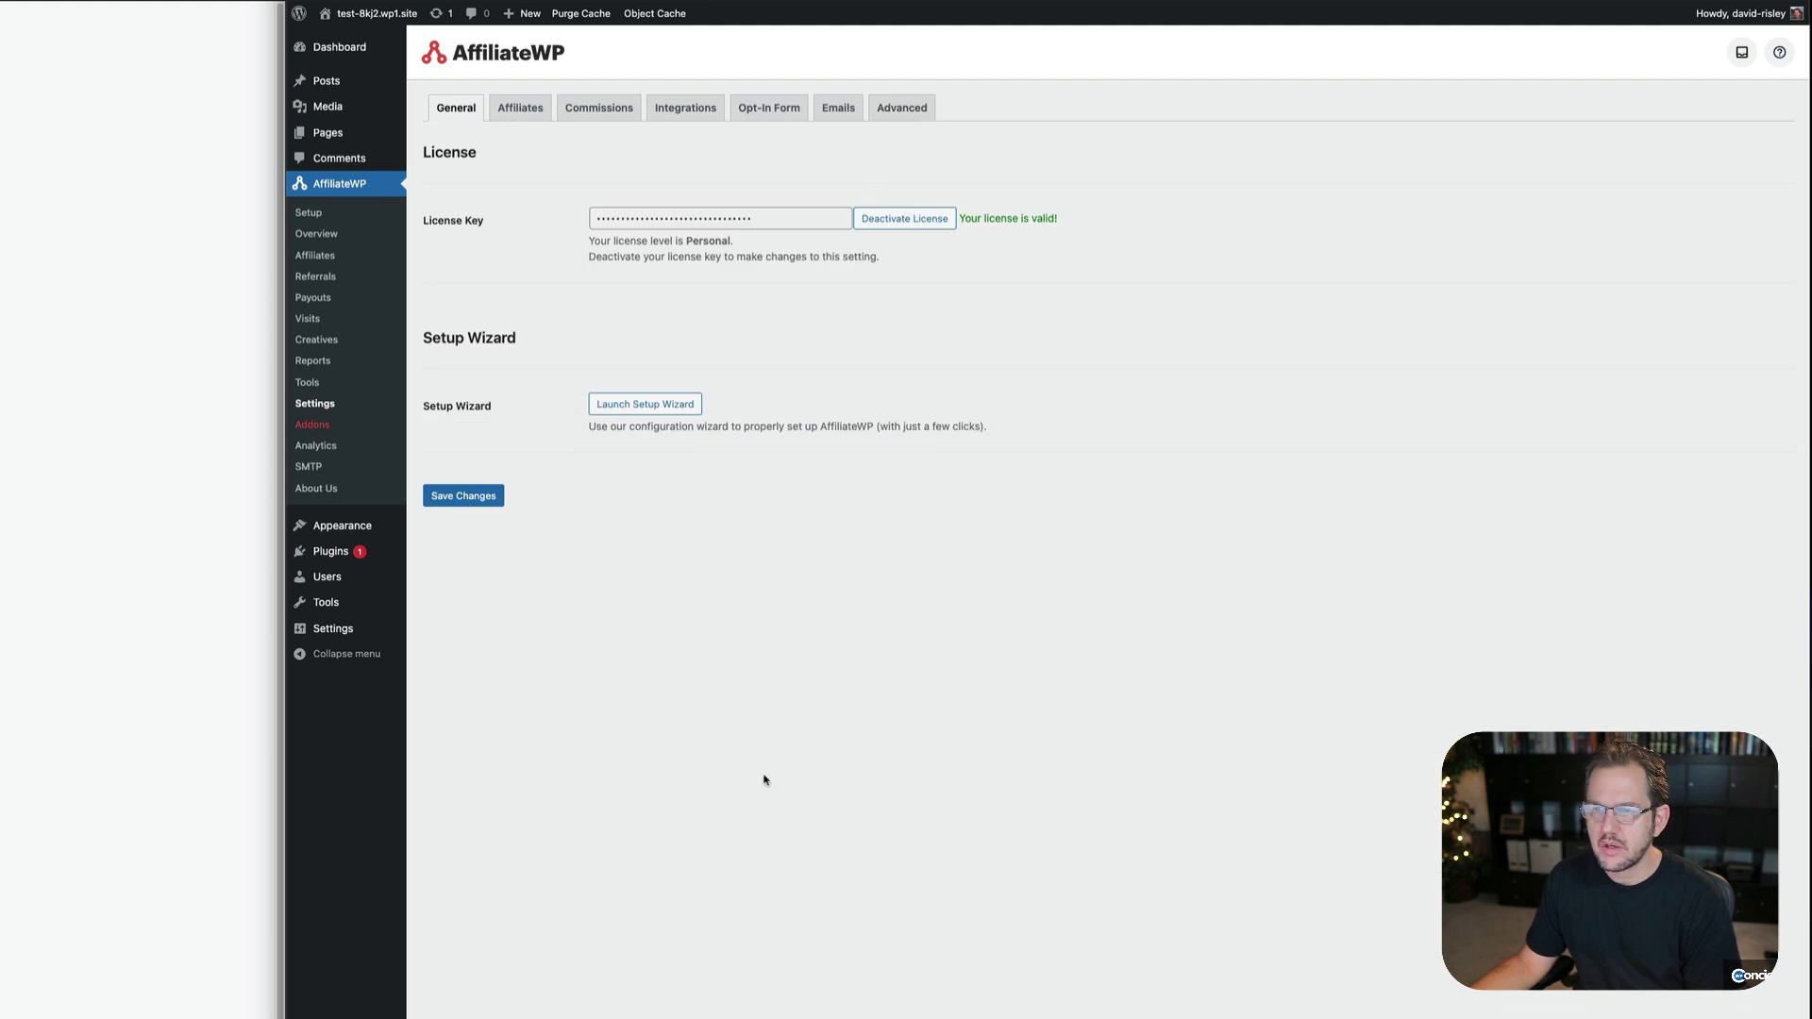
Show the Opt-In Form settings, leaving the Platform dropdown unset
left_click(764, 106)
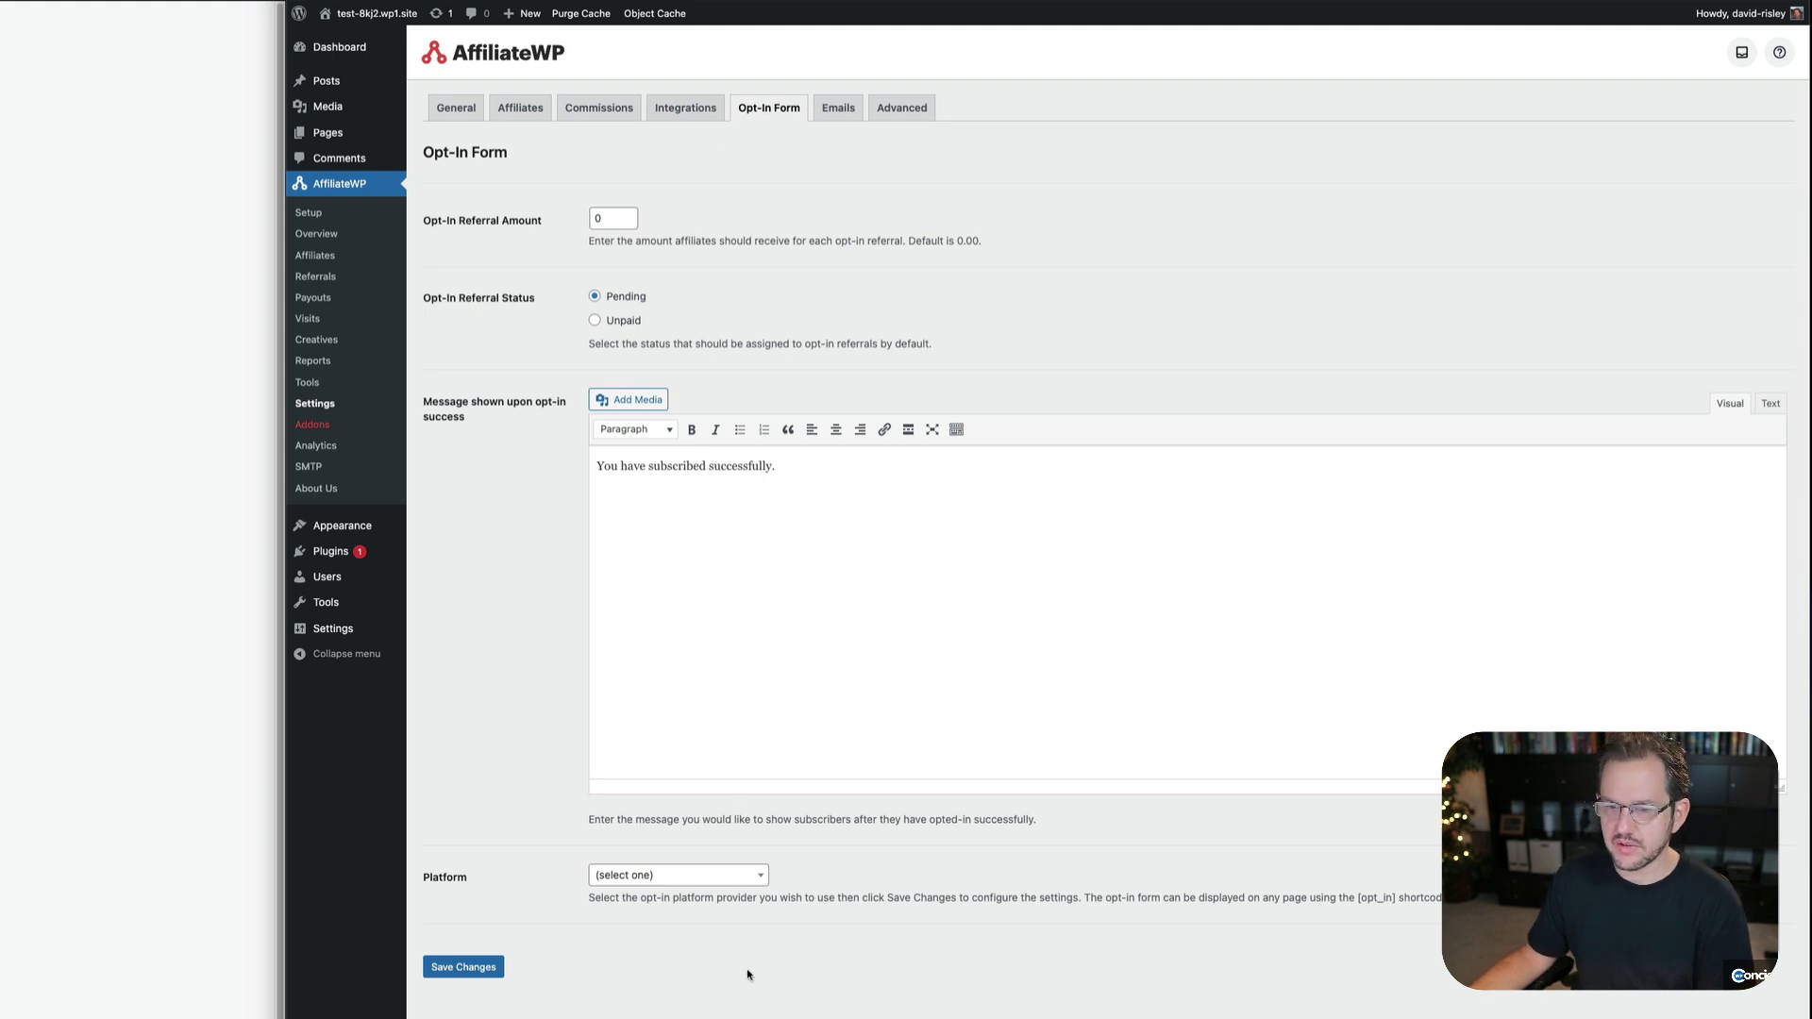
left_click(694, 884)
left_click(858, 978)
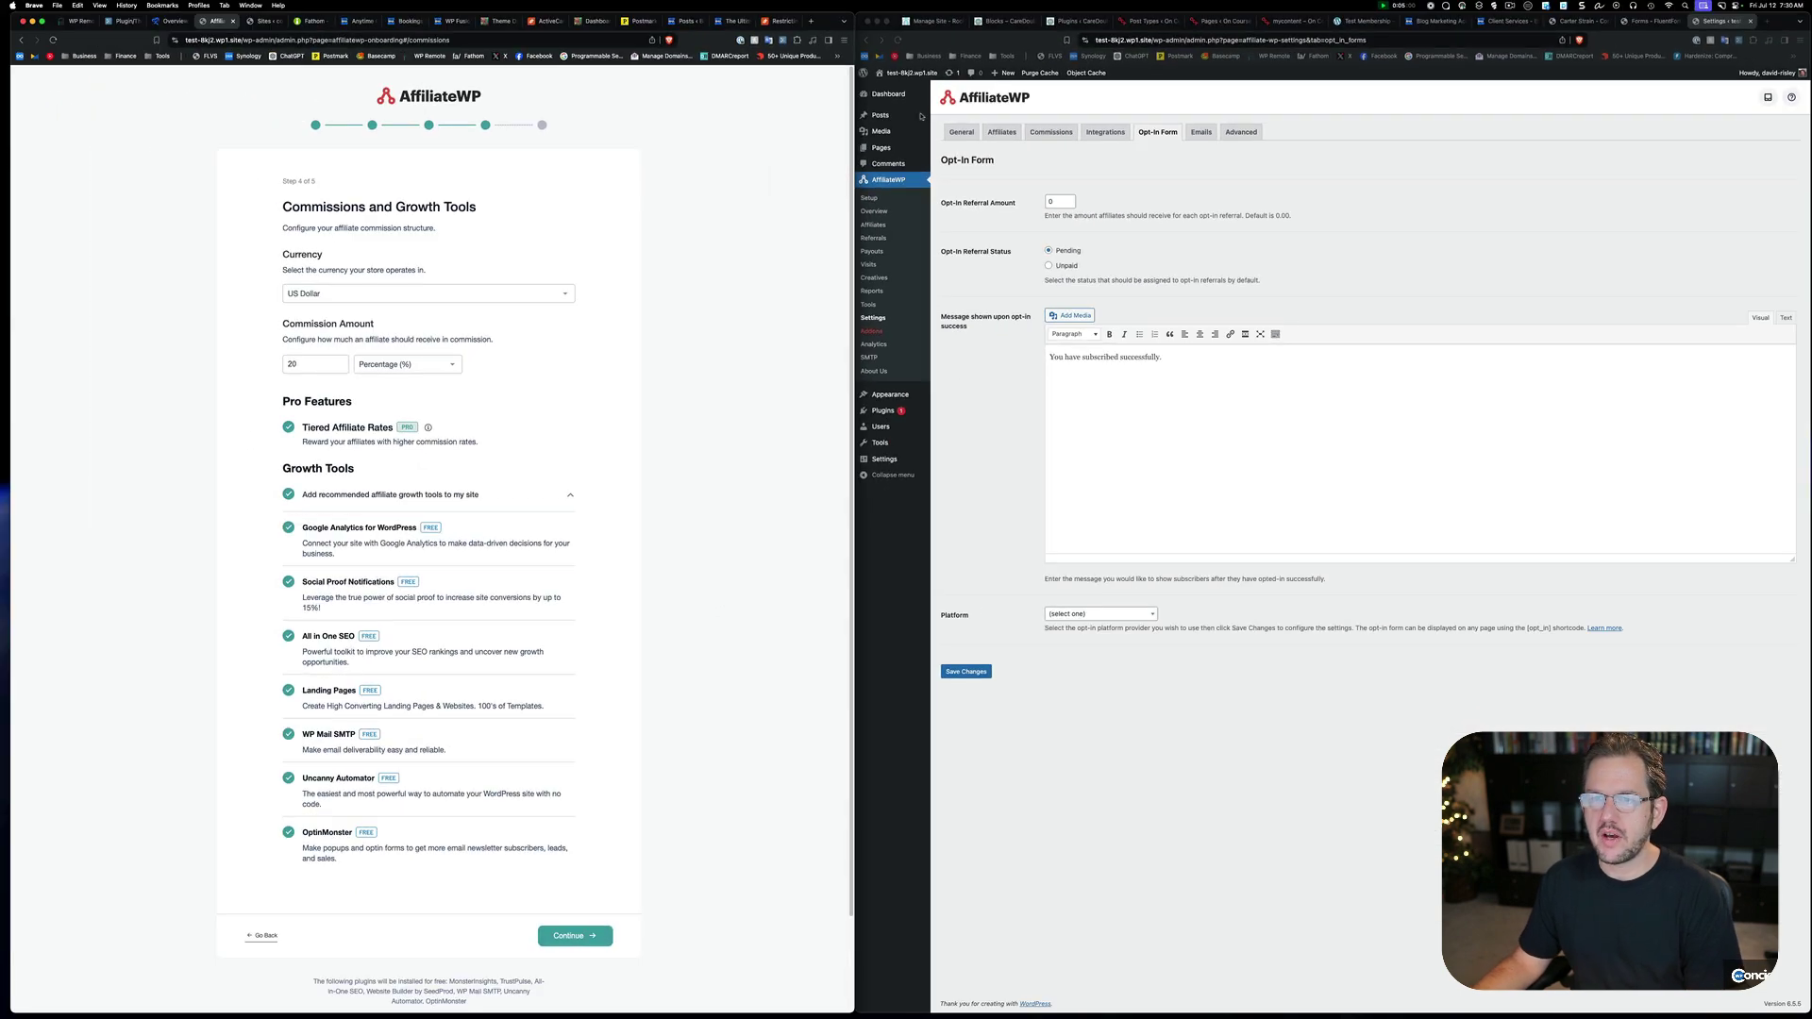
Submit the Commissions and Growth Tools wizard step with the recommended growth tools included
left_click(872, 92)
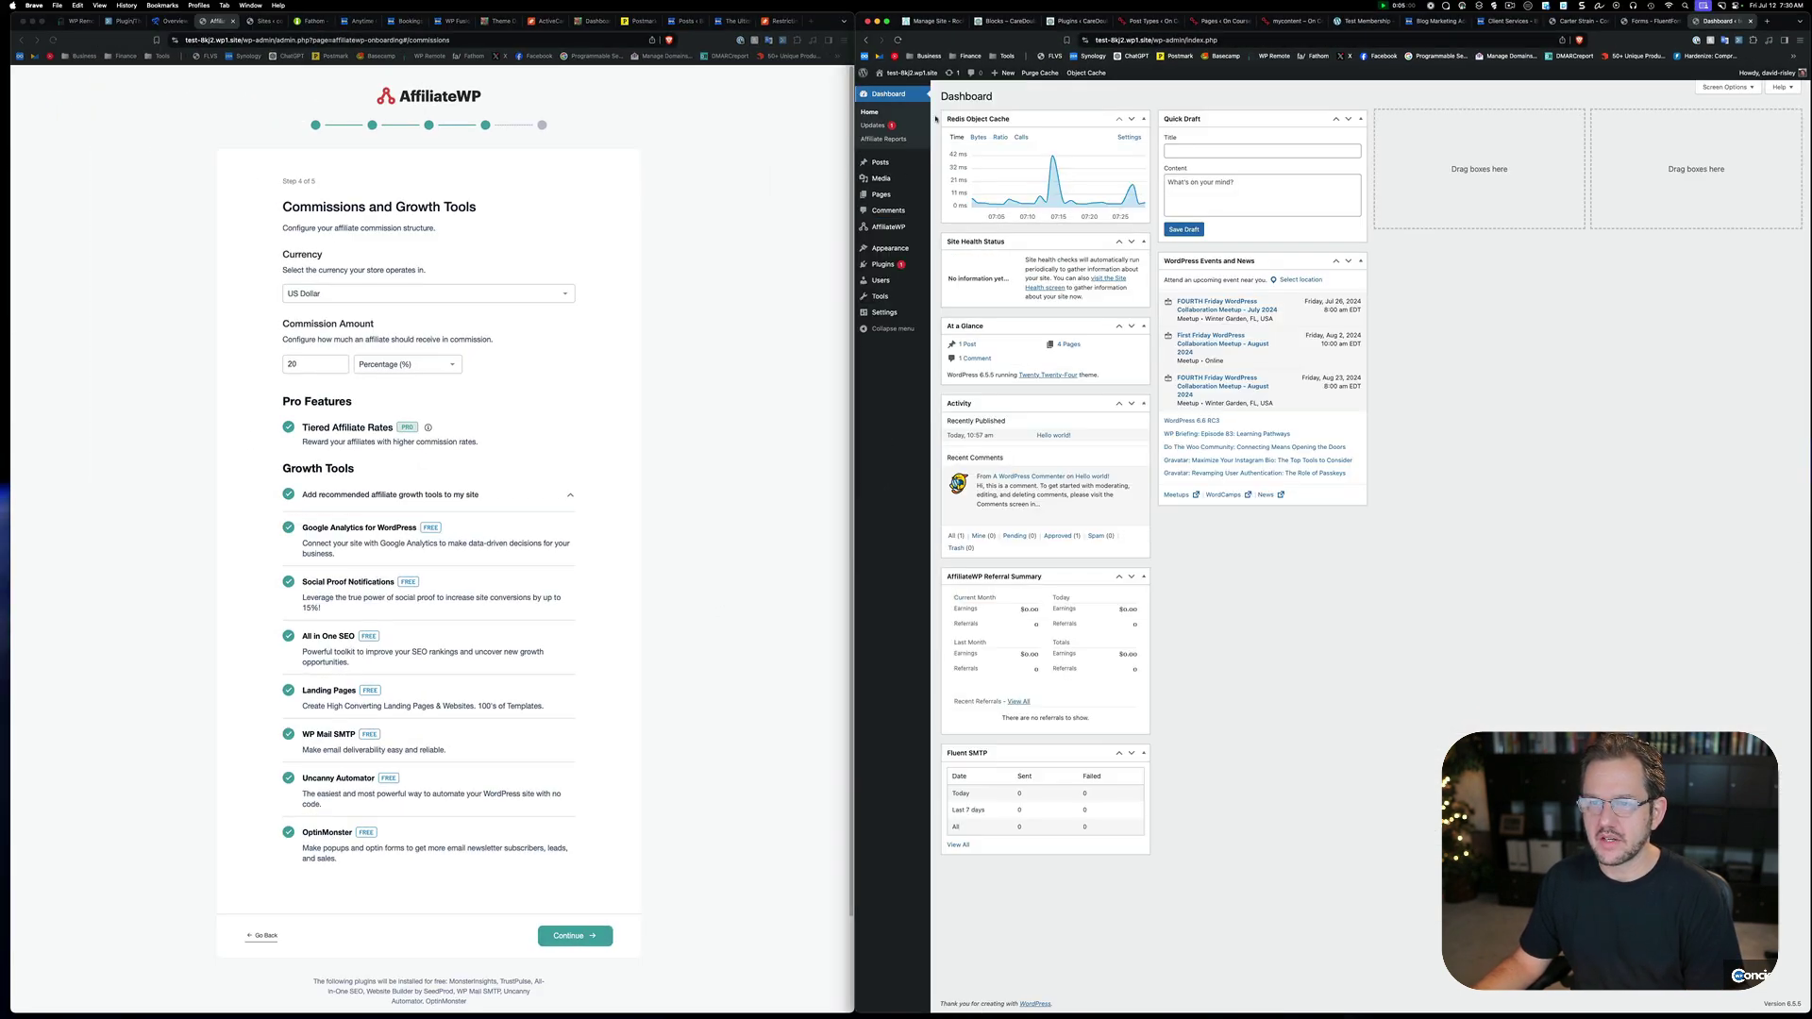
left_click(593, 494)
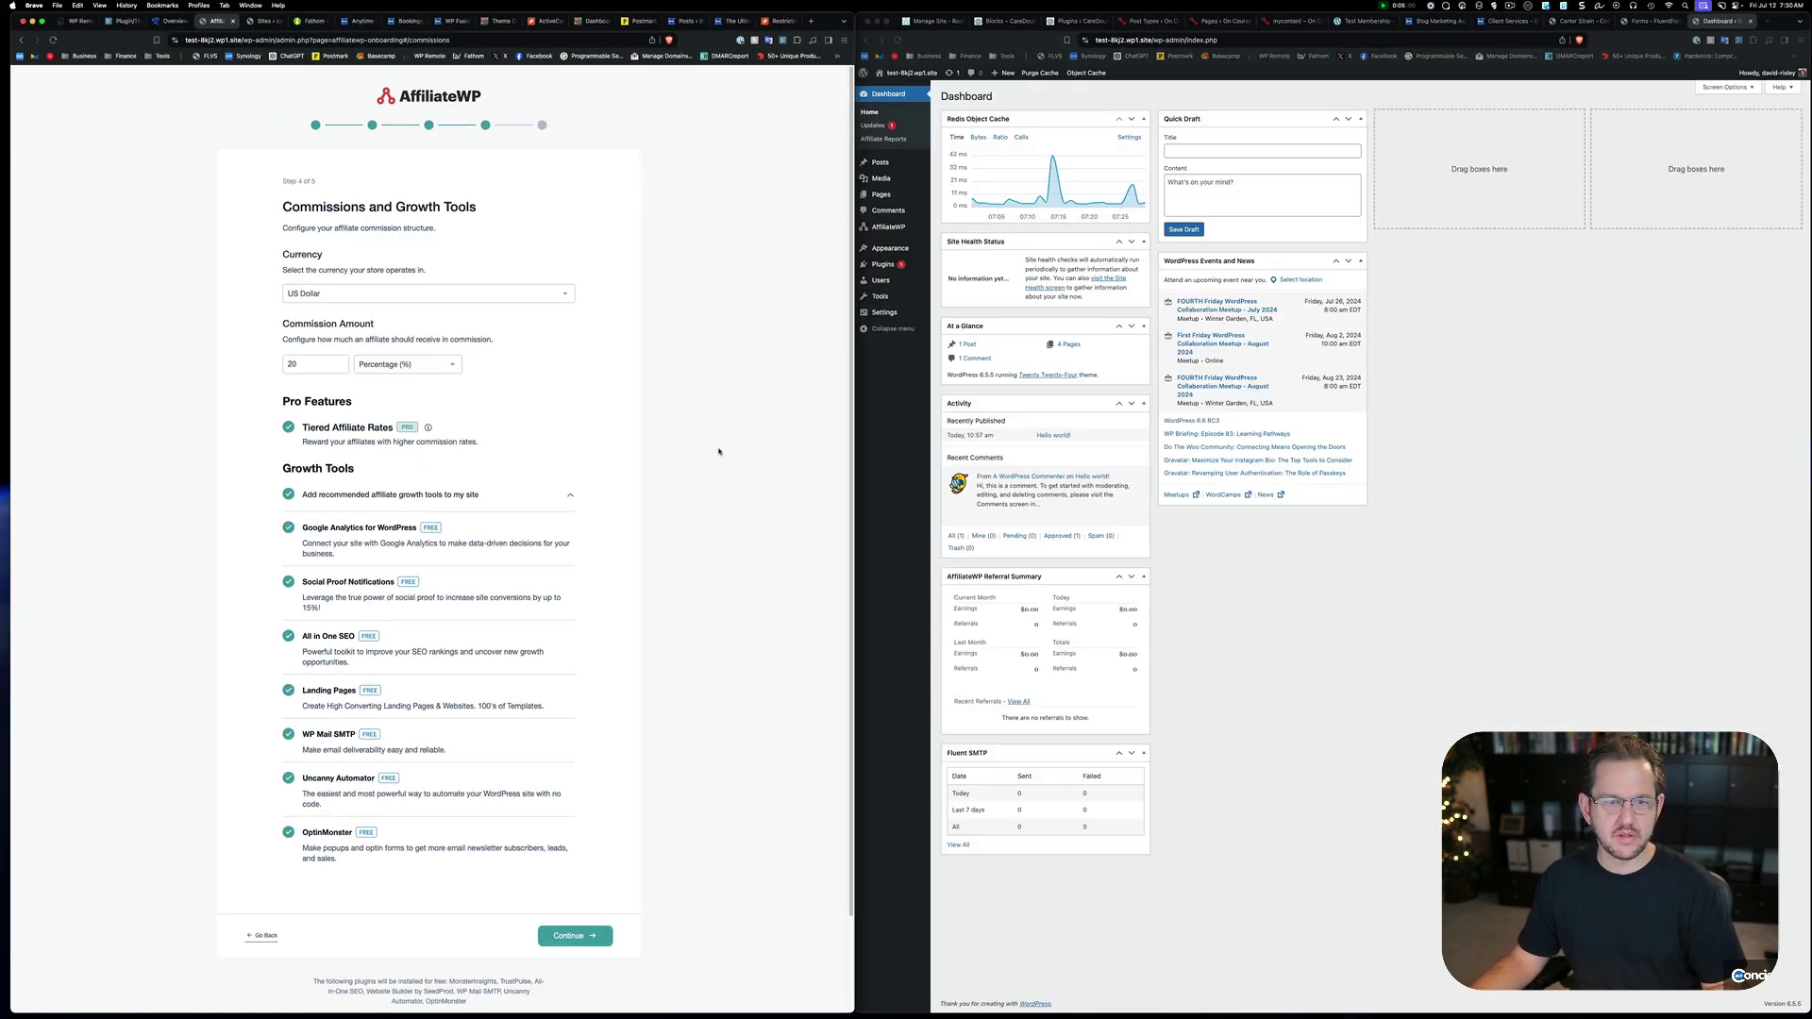
left_click(570, 496)
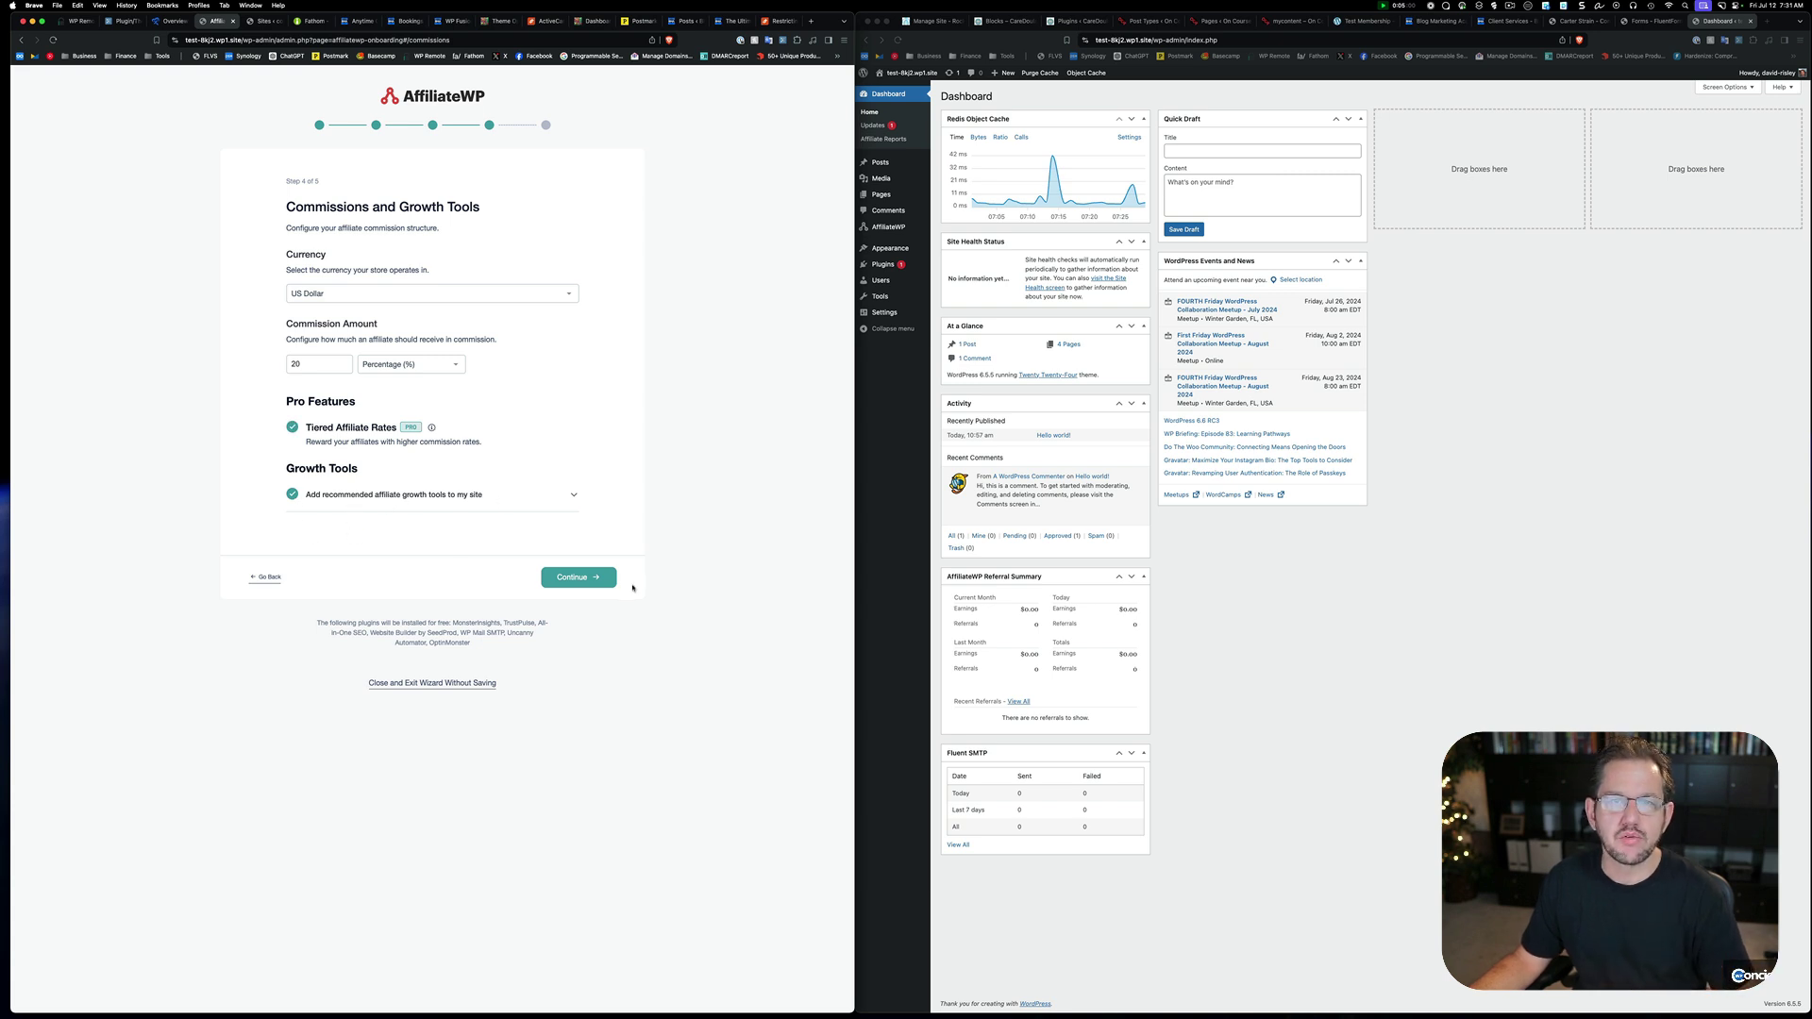
left_click(583, 576)
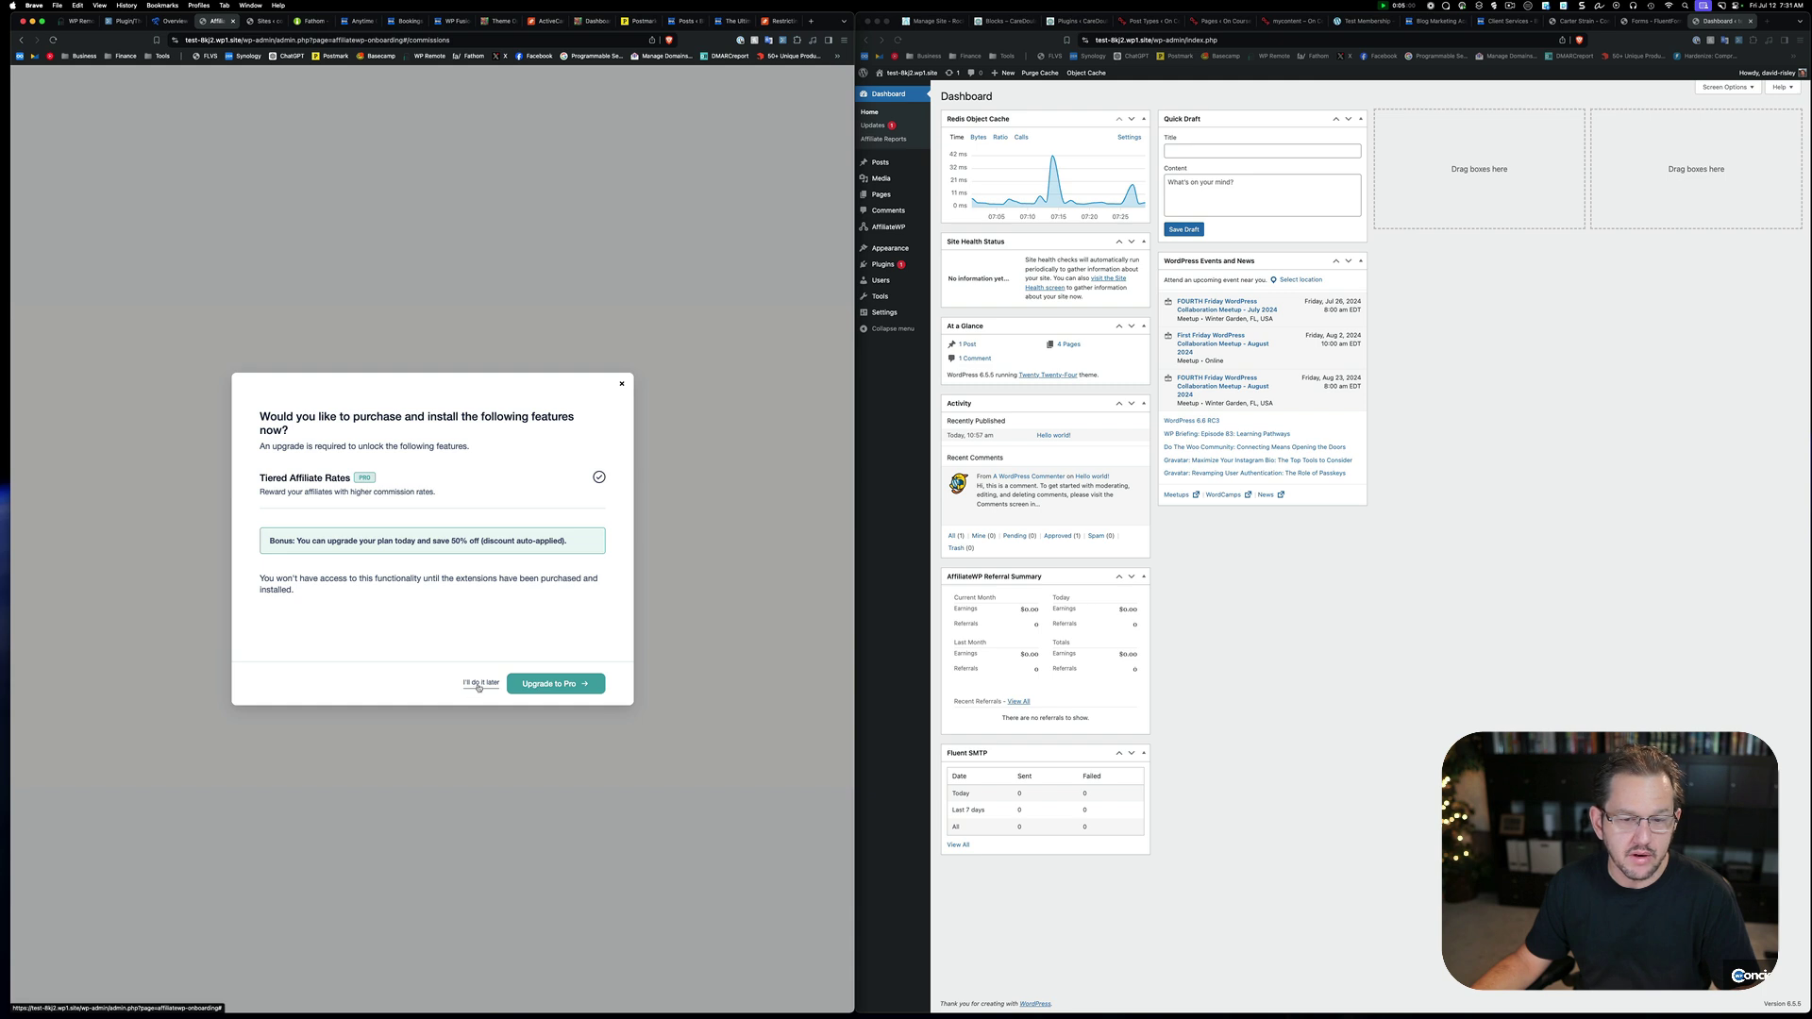
Skip the Tiered Affiliate Rates upgrade with 'I'll do it later' and finish the setup wizard
left_click(481, 683)
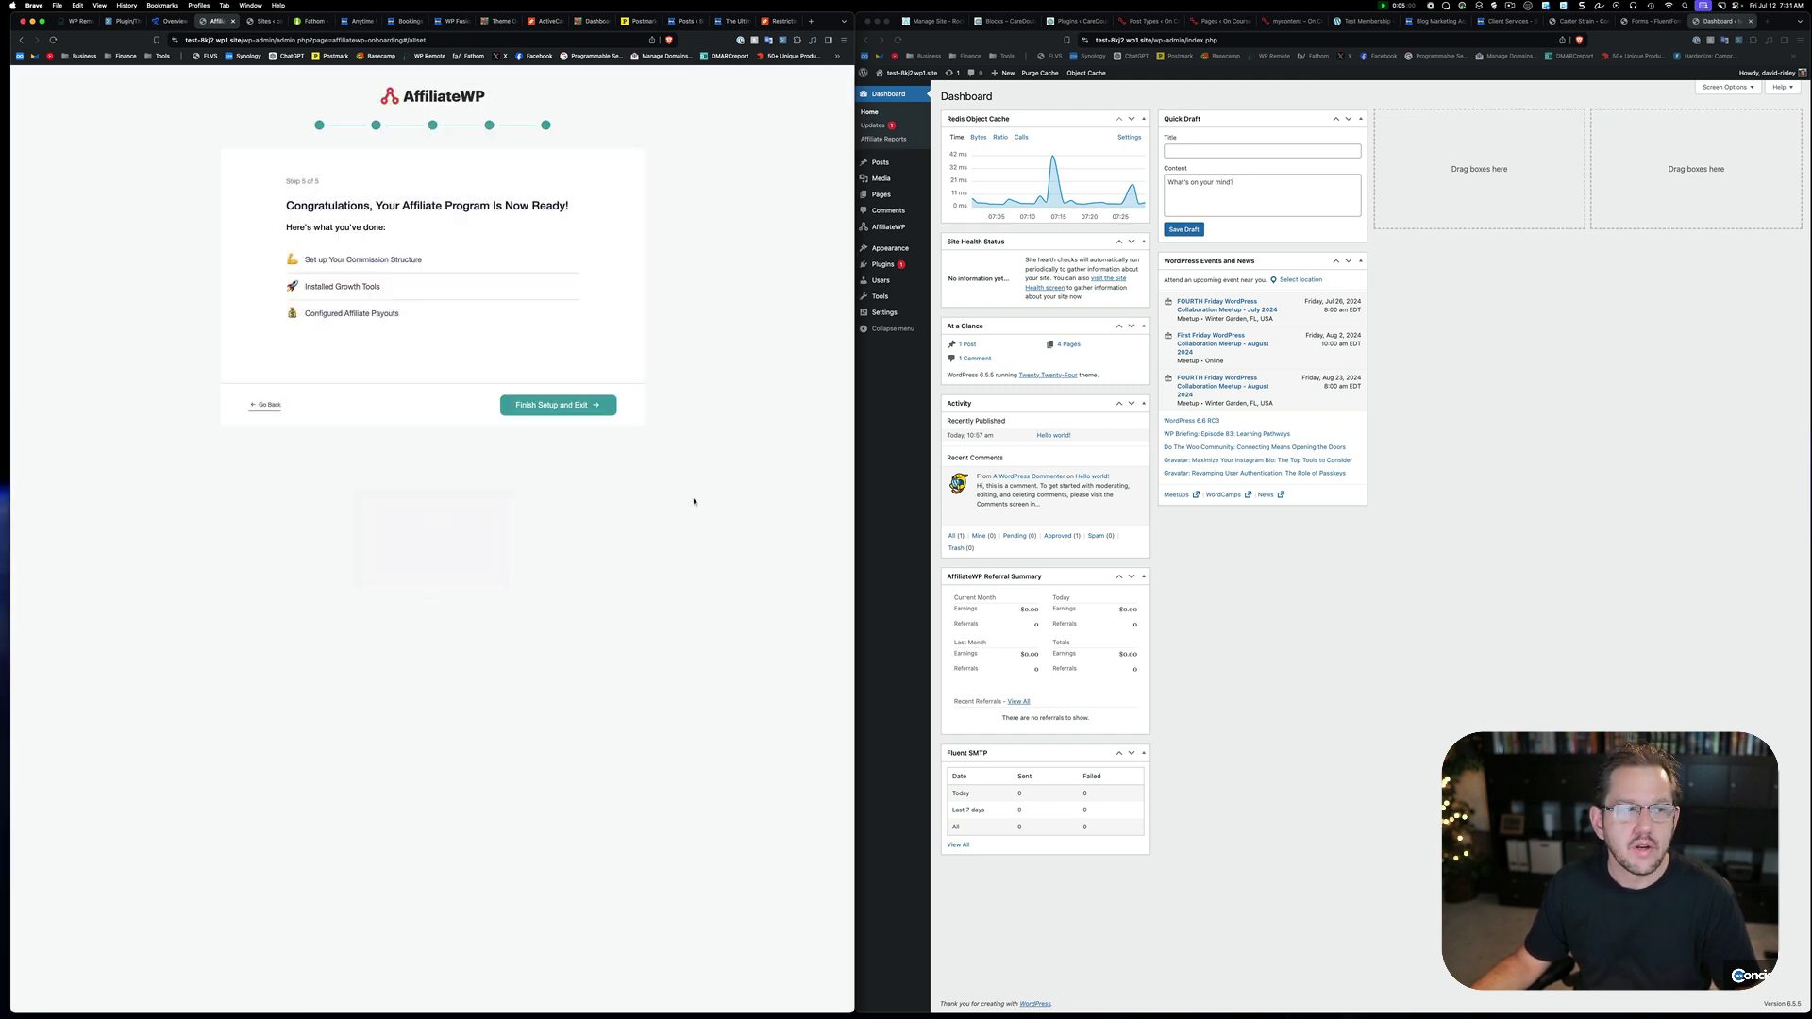
left_click(556, 406)
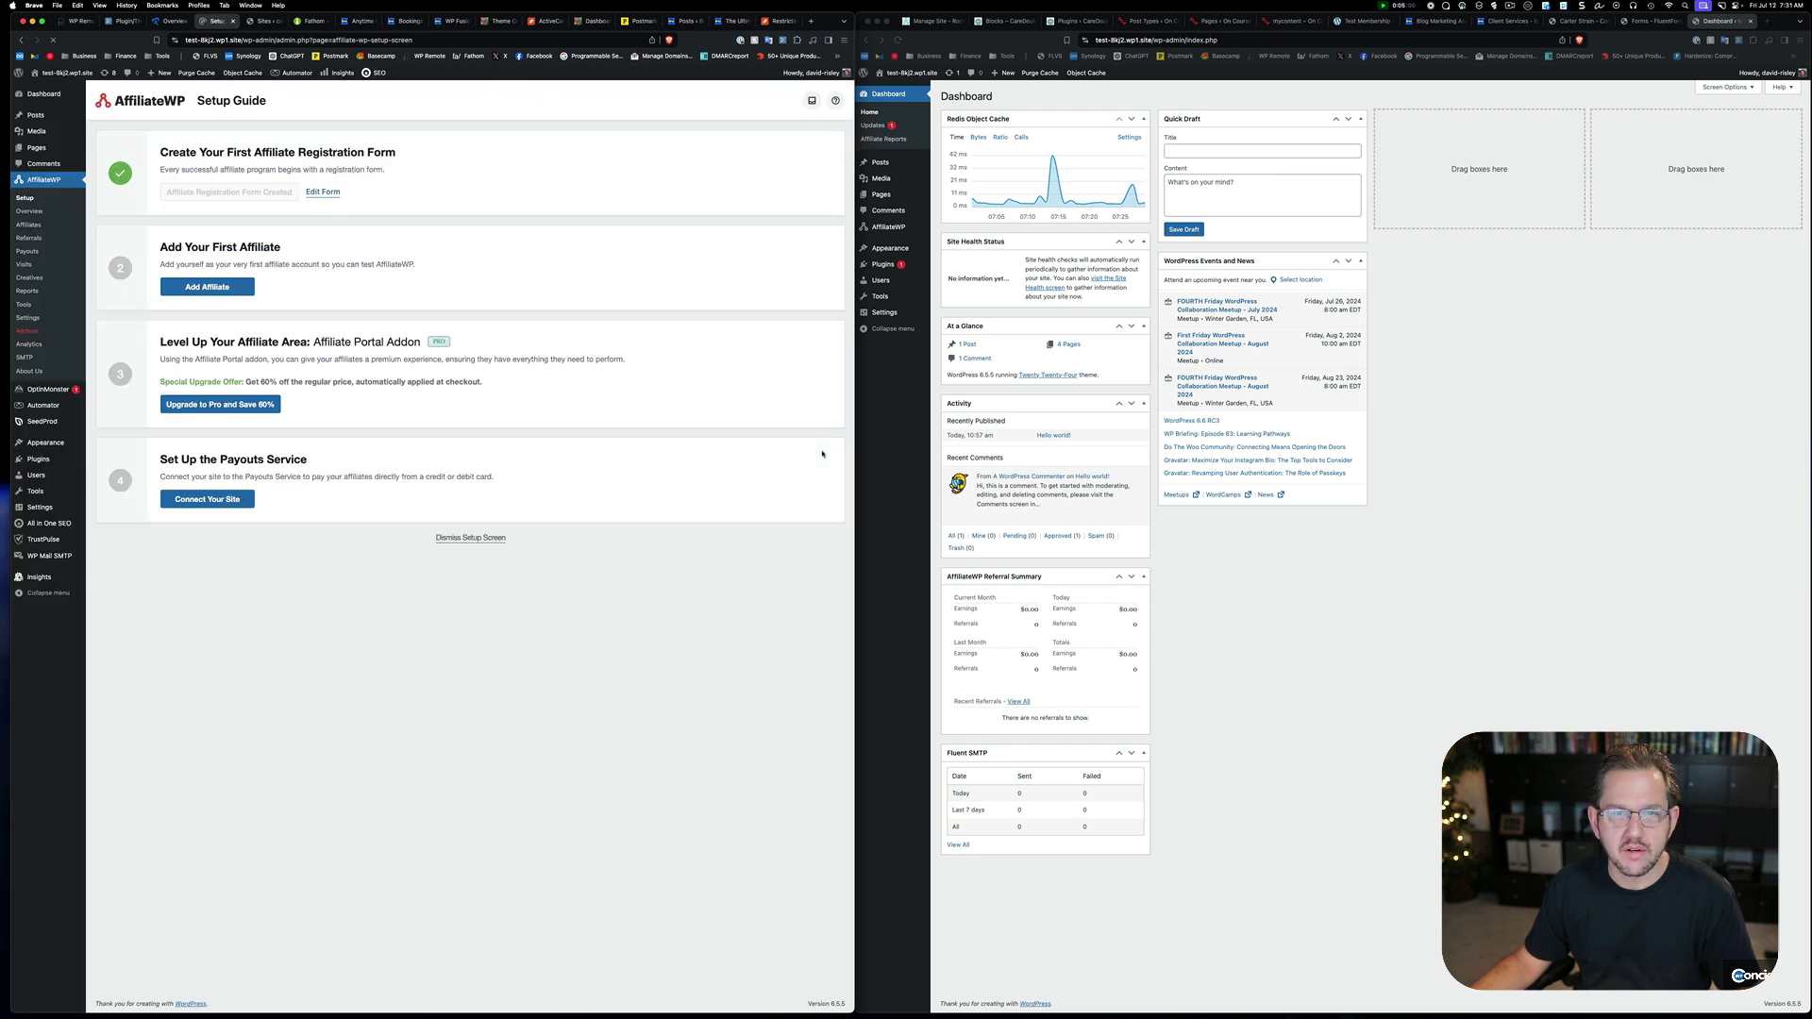
left_click(1166, 654)
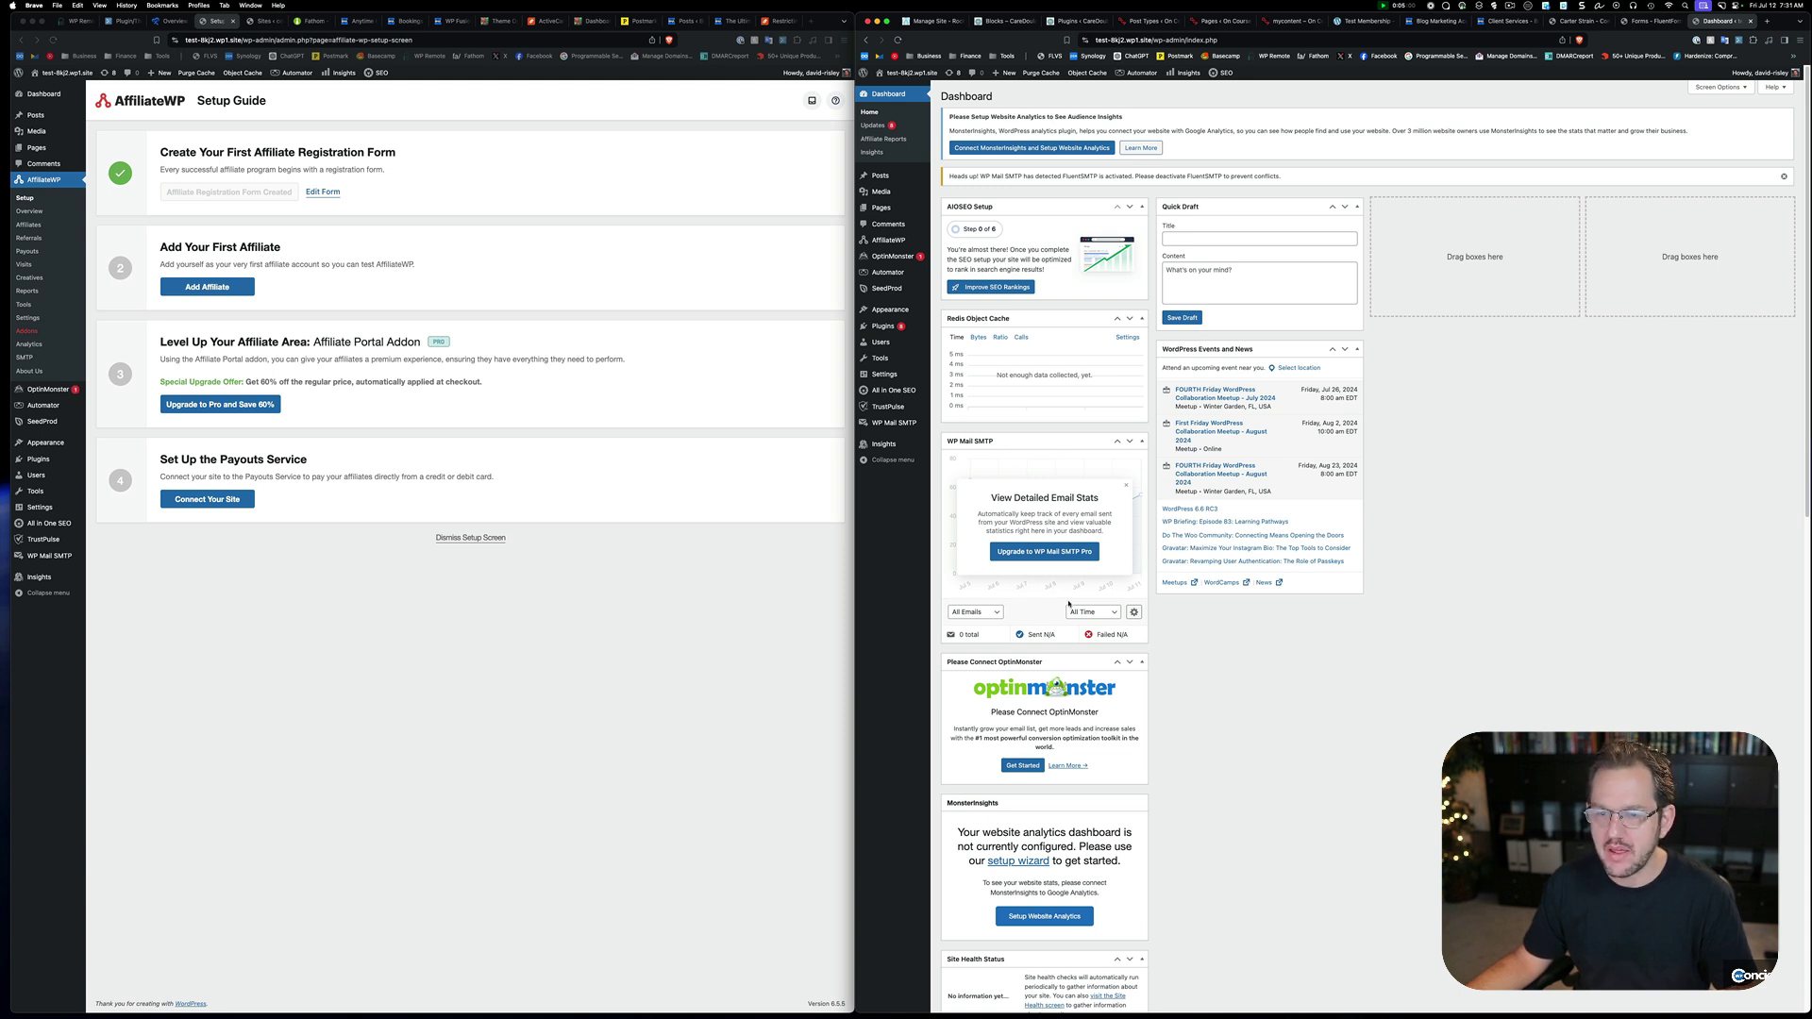
Review the refreshed dashboard widgets and head to Plugins > Installed Plugins
scroll(1069, 604, "down", 2)
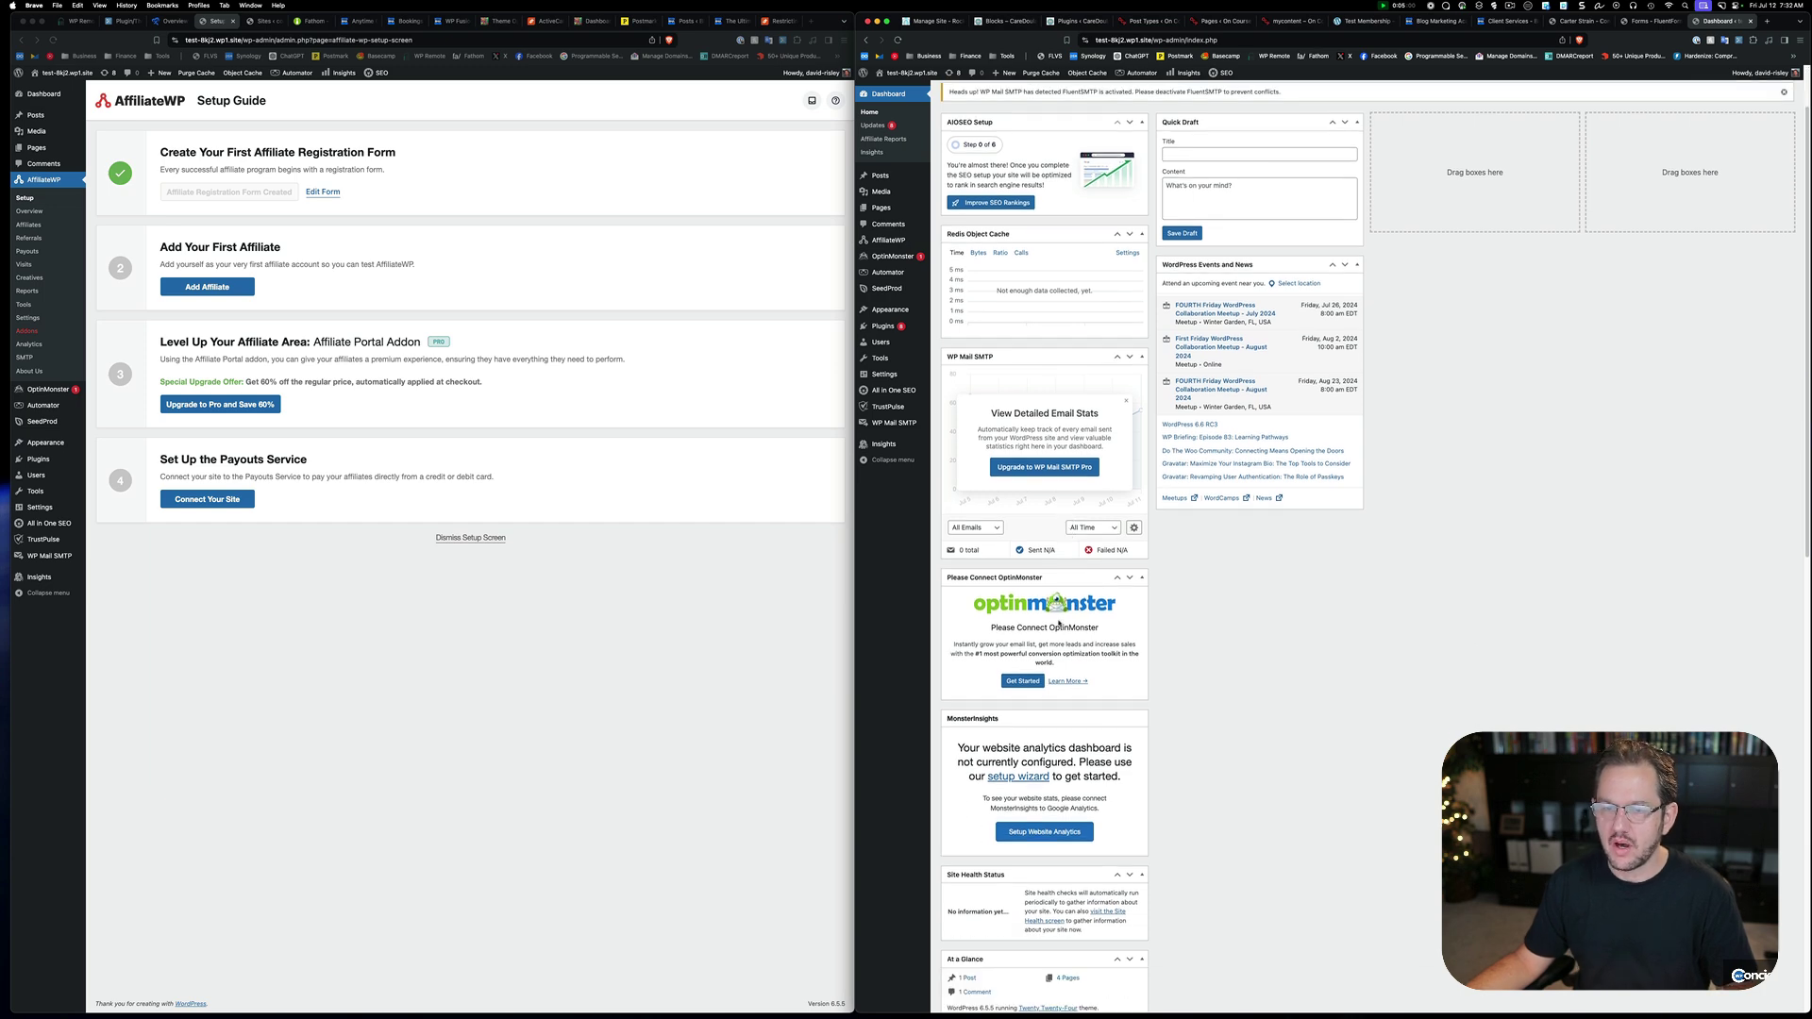
scroll(1082, 677, "down", 5)
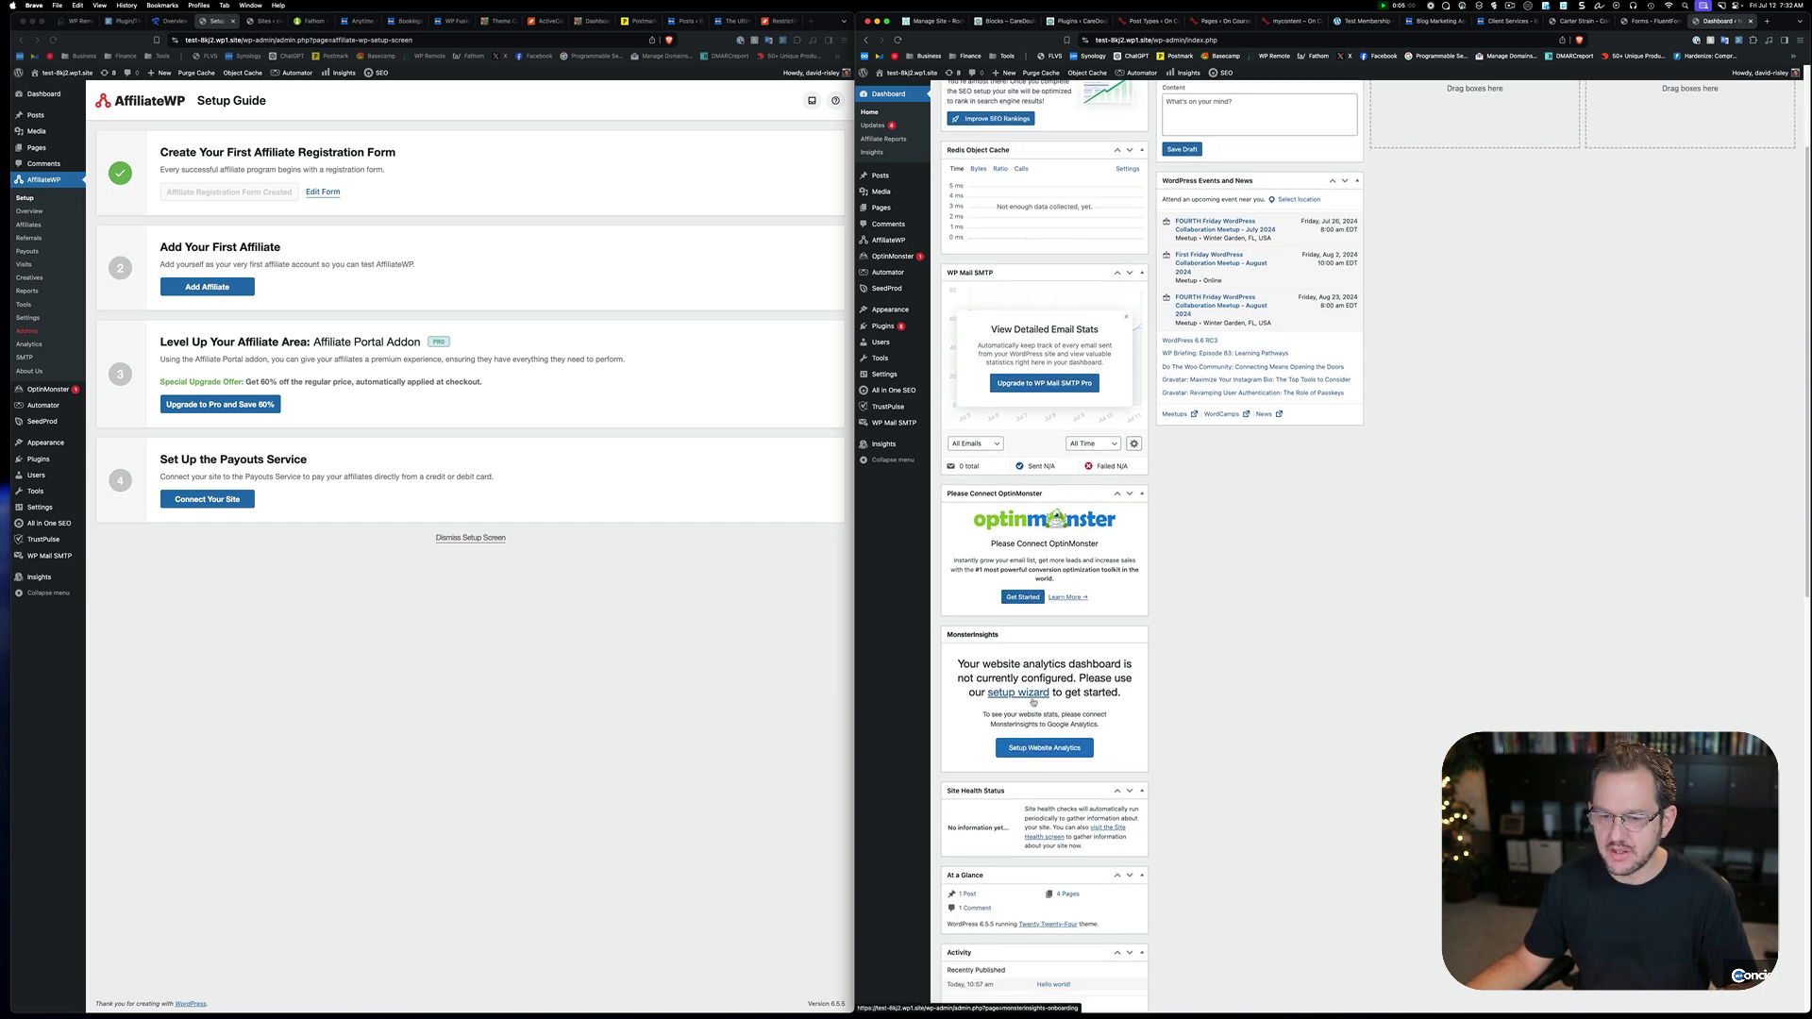
scroll(1004, 689, "up", 8)
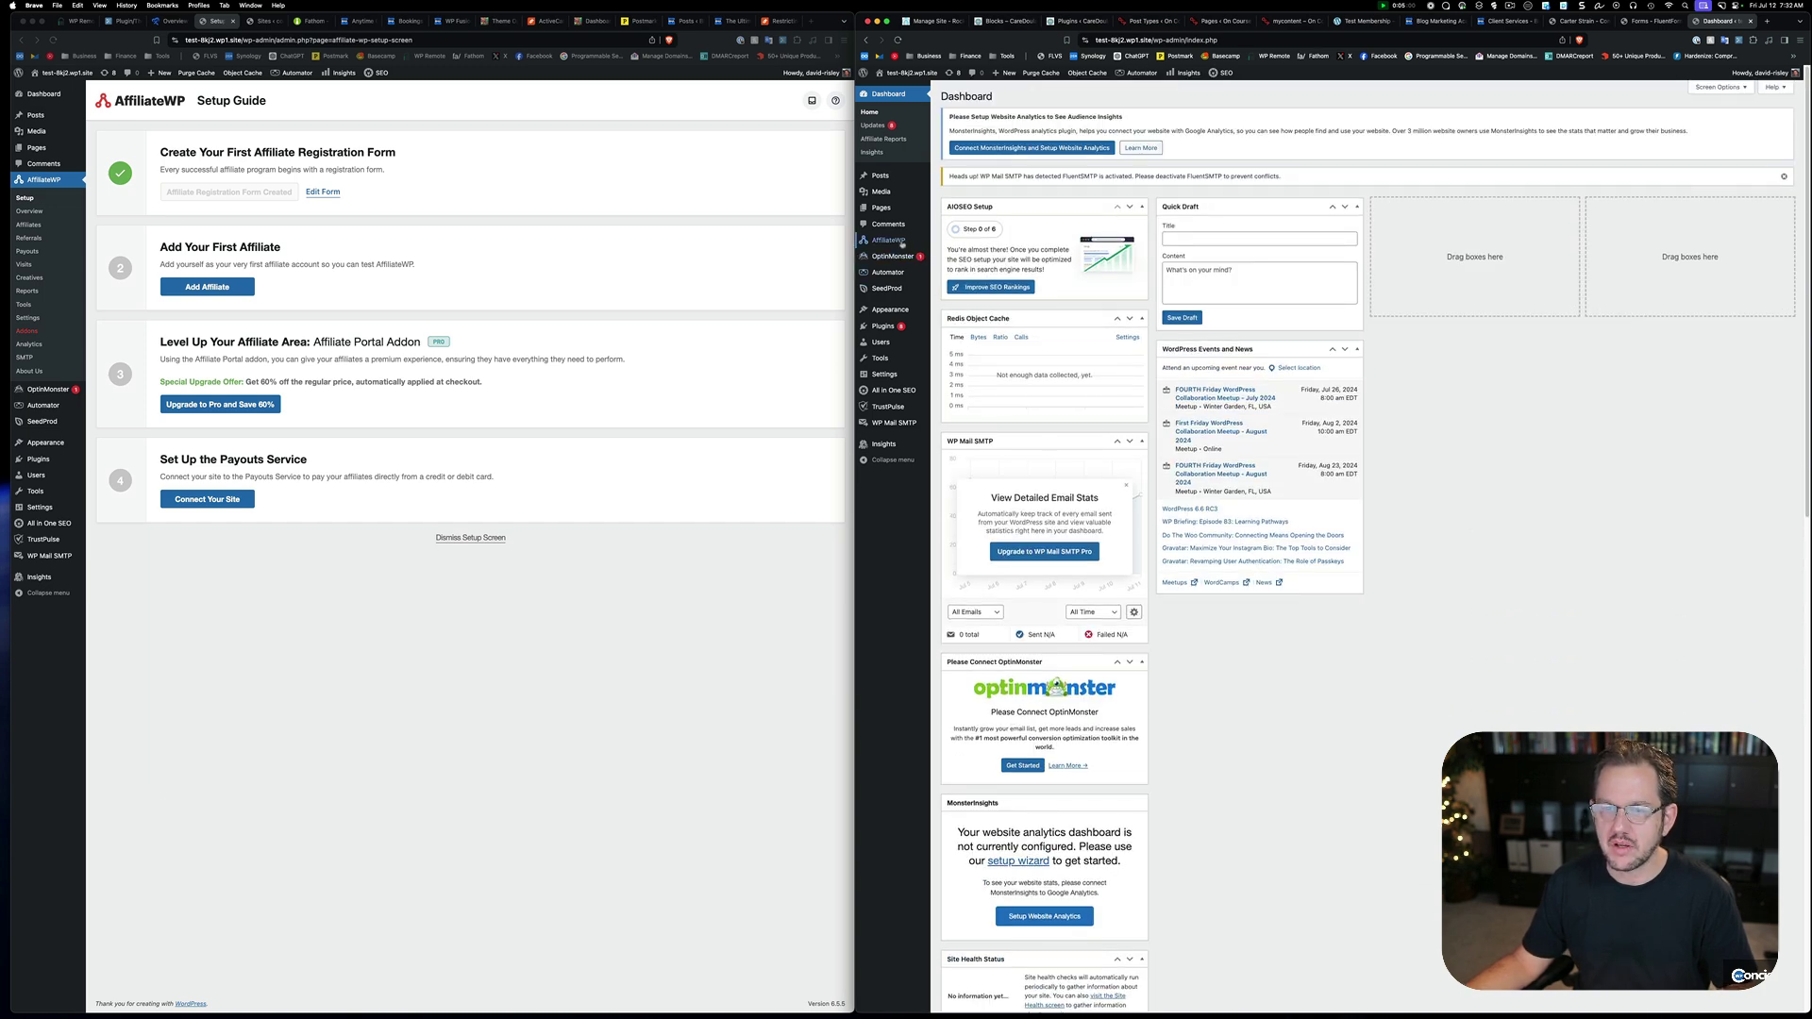
mouse_move(930, 329)
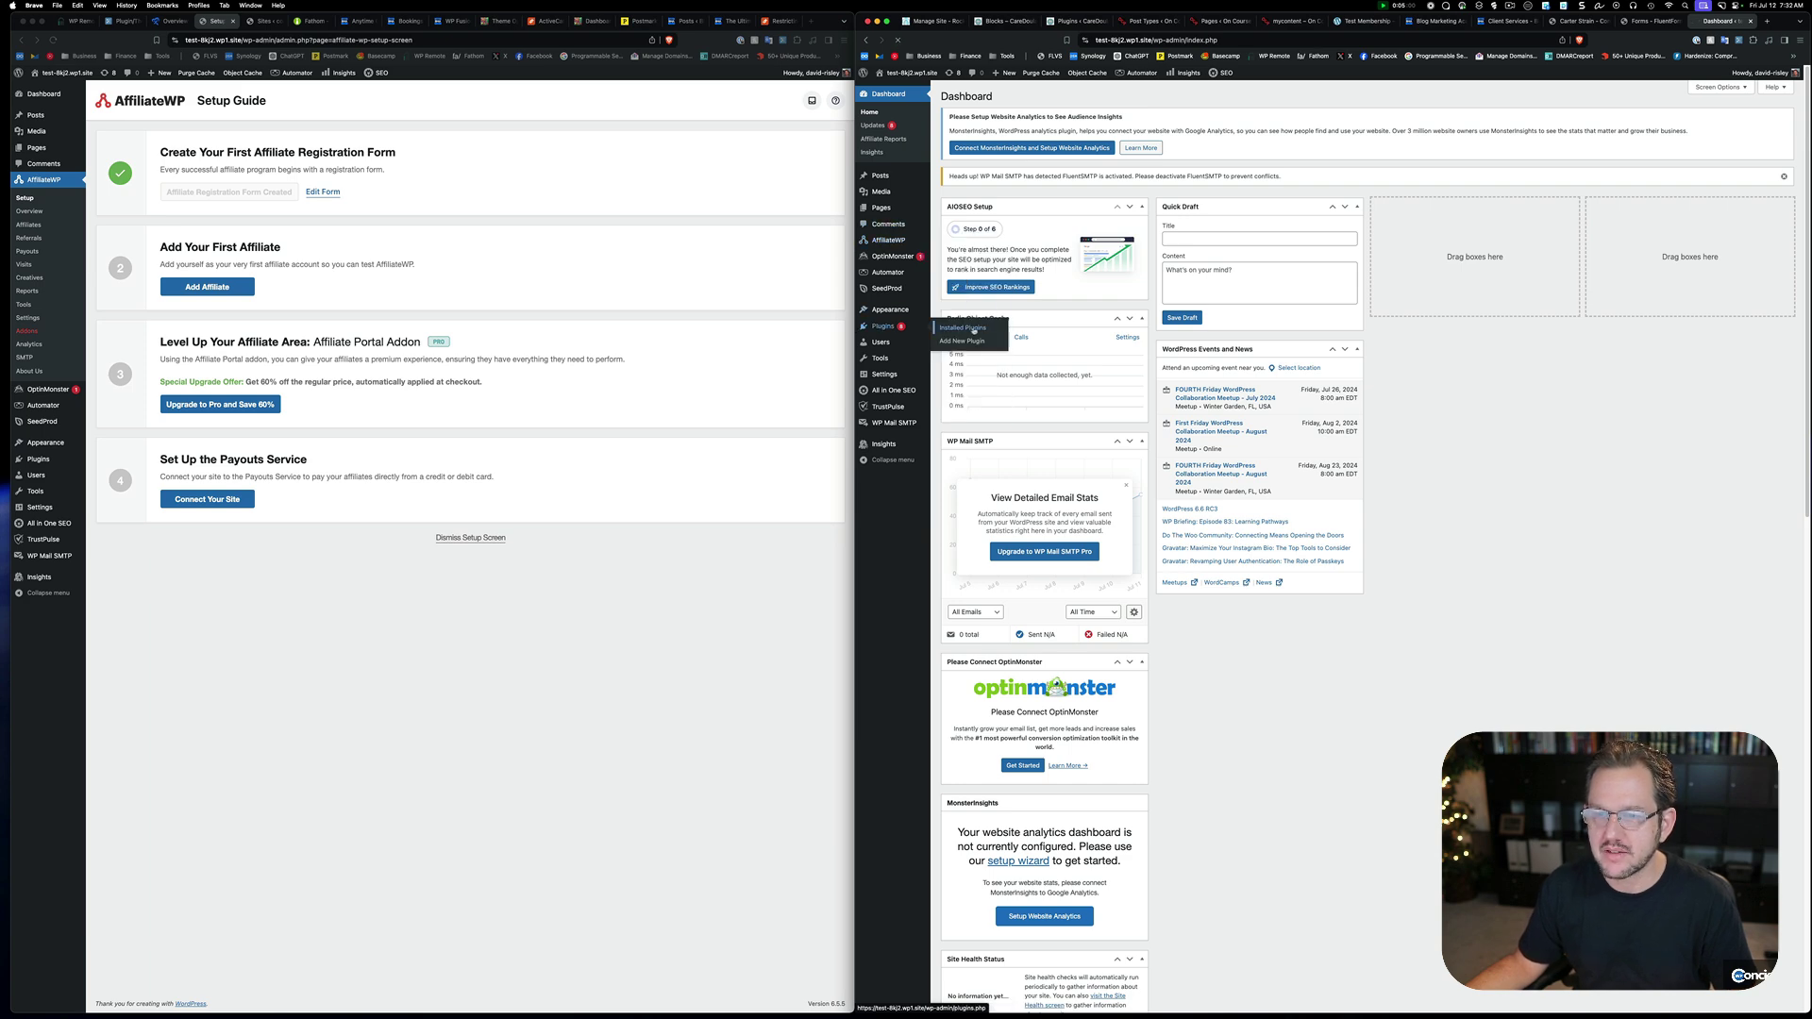
left_click(971, 329)
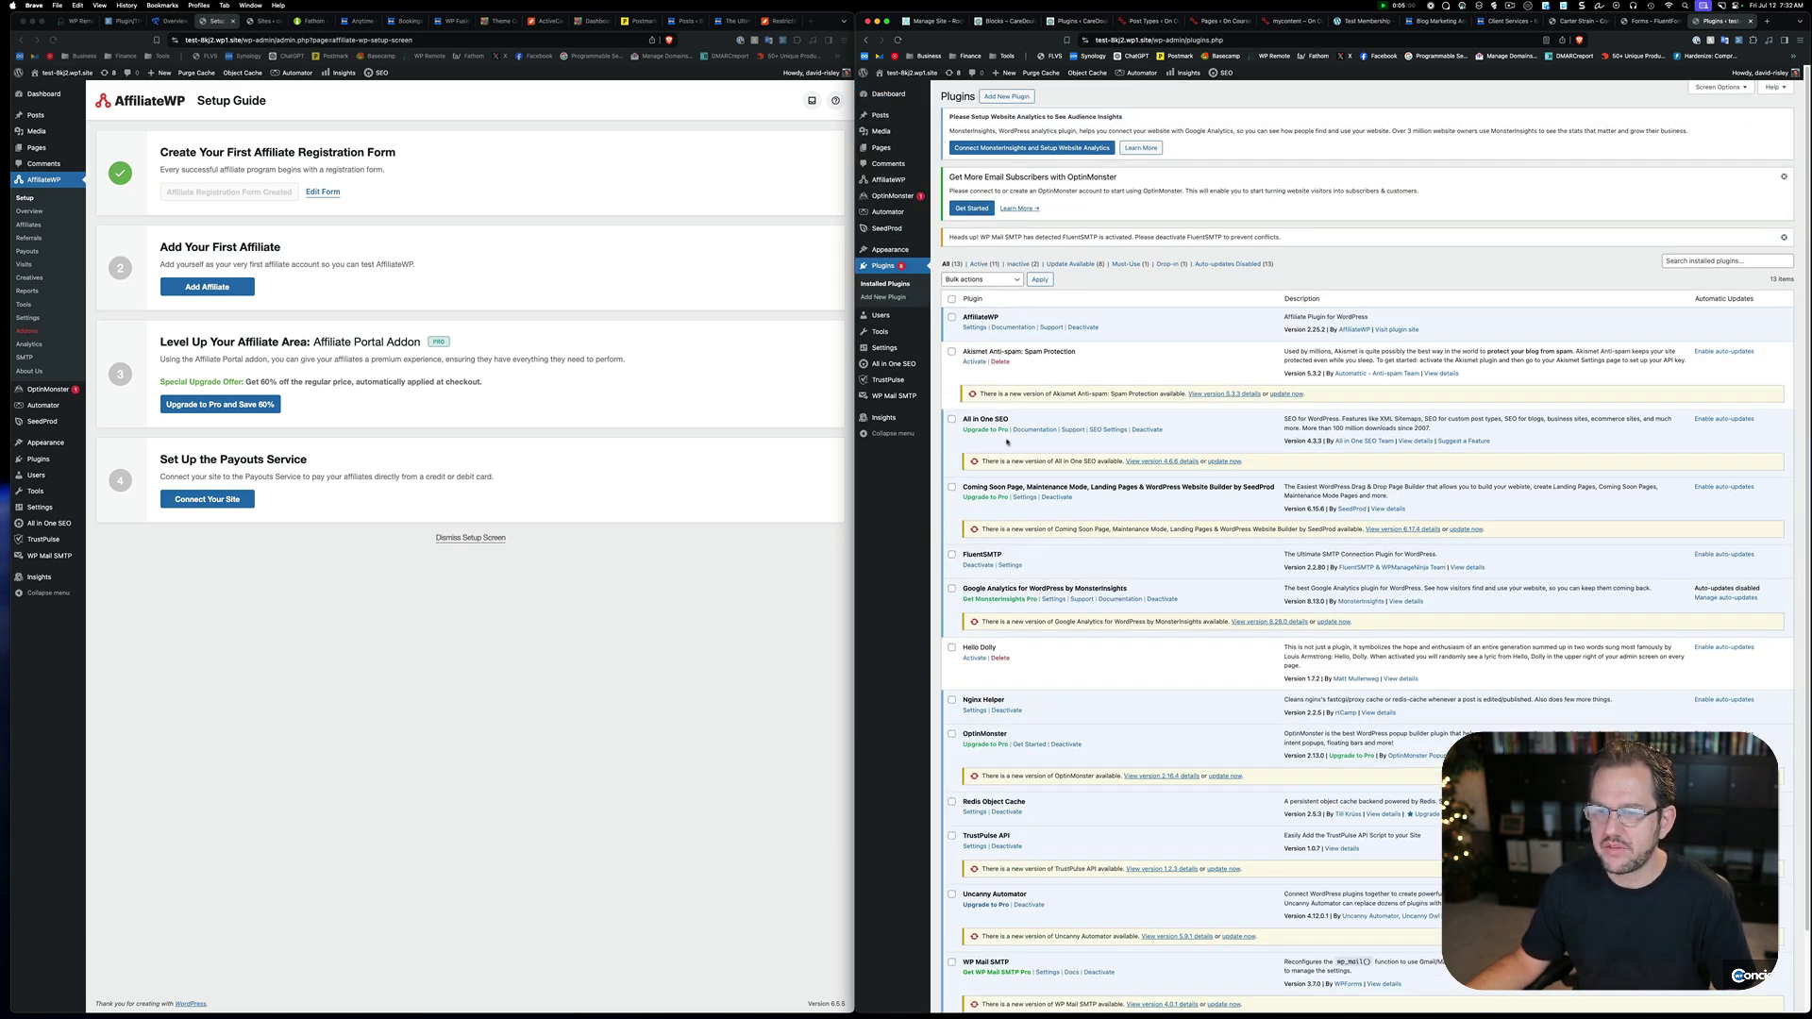
scroll(1007, 441, "down", 1)
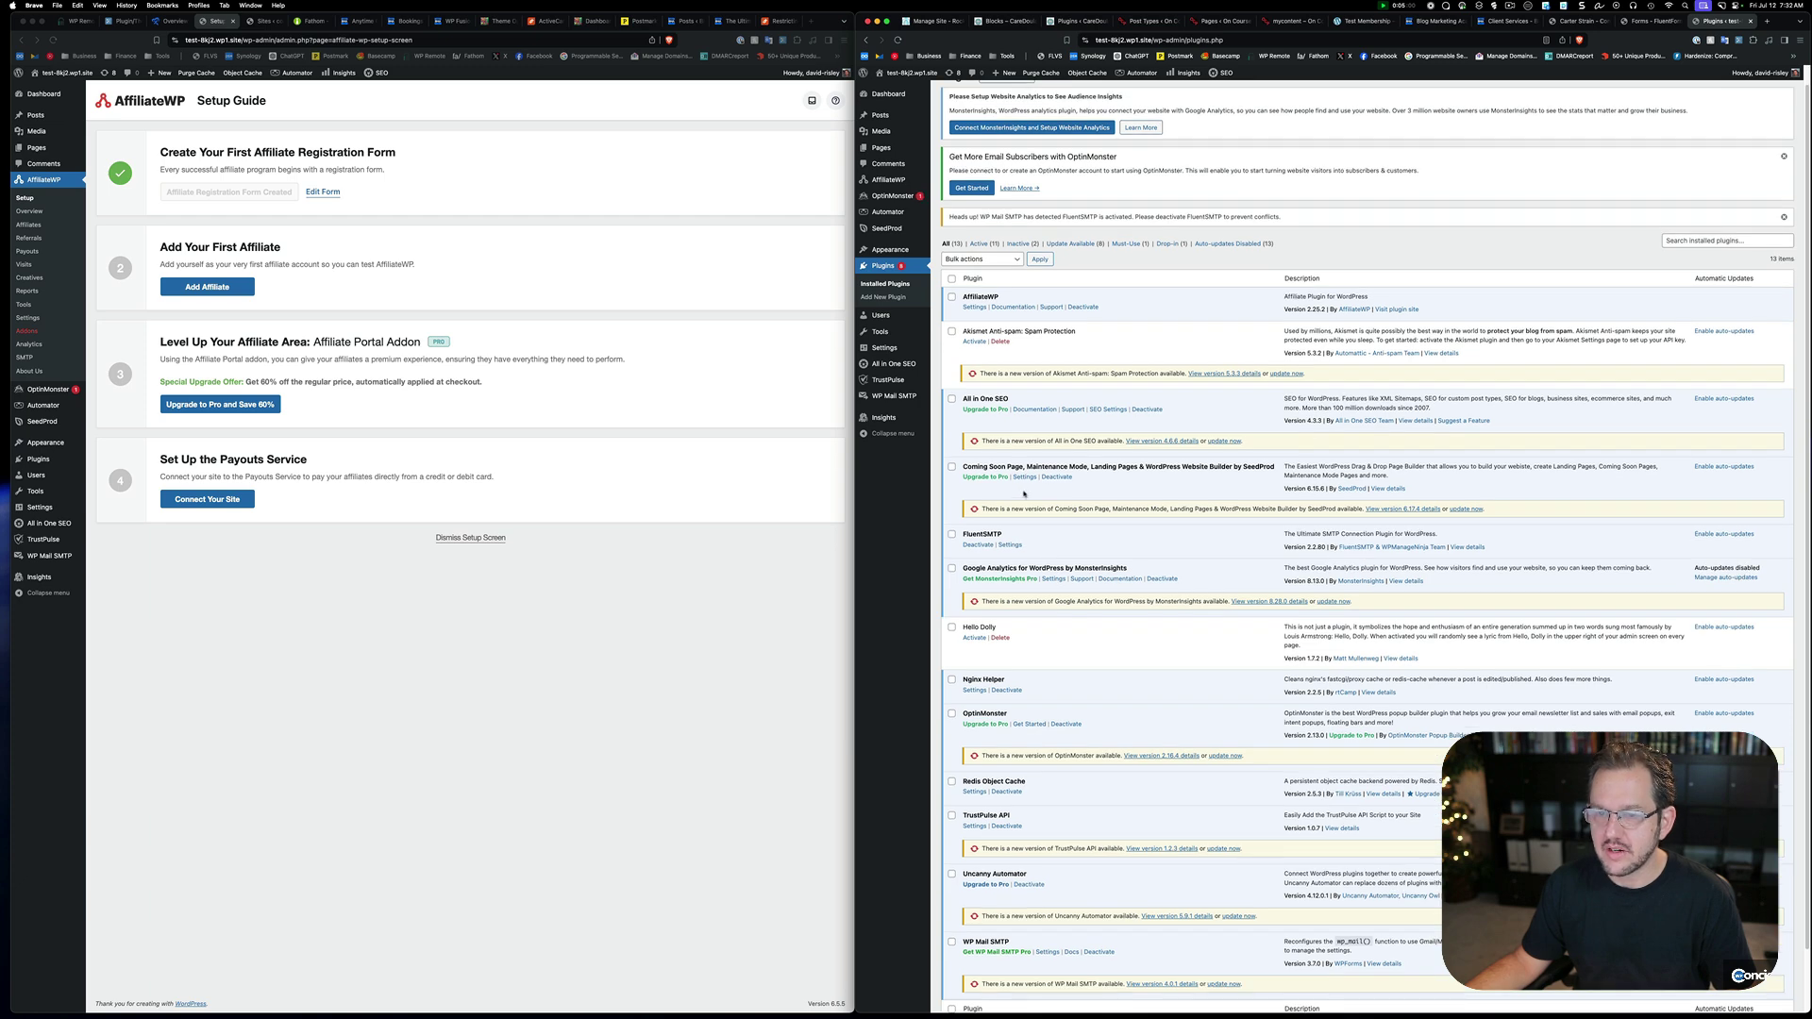
scroll(1226, 476, "down", 1)
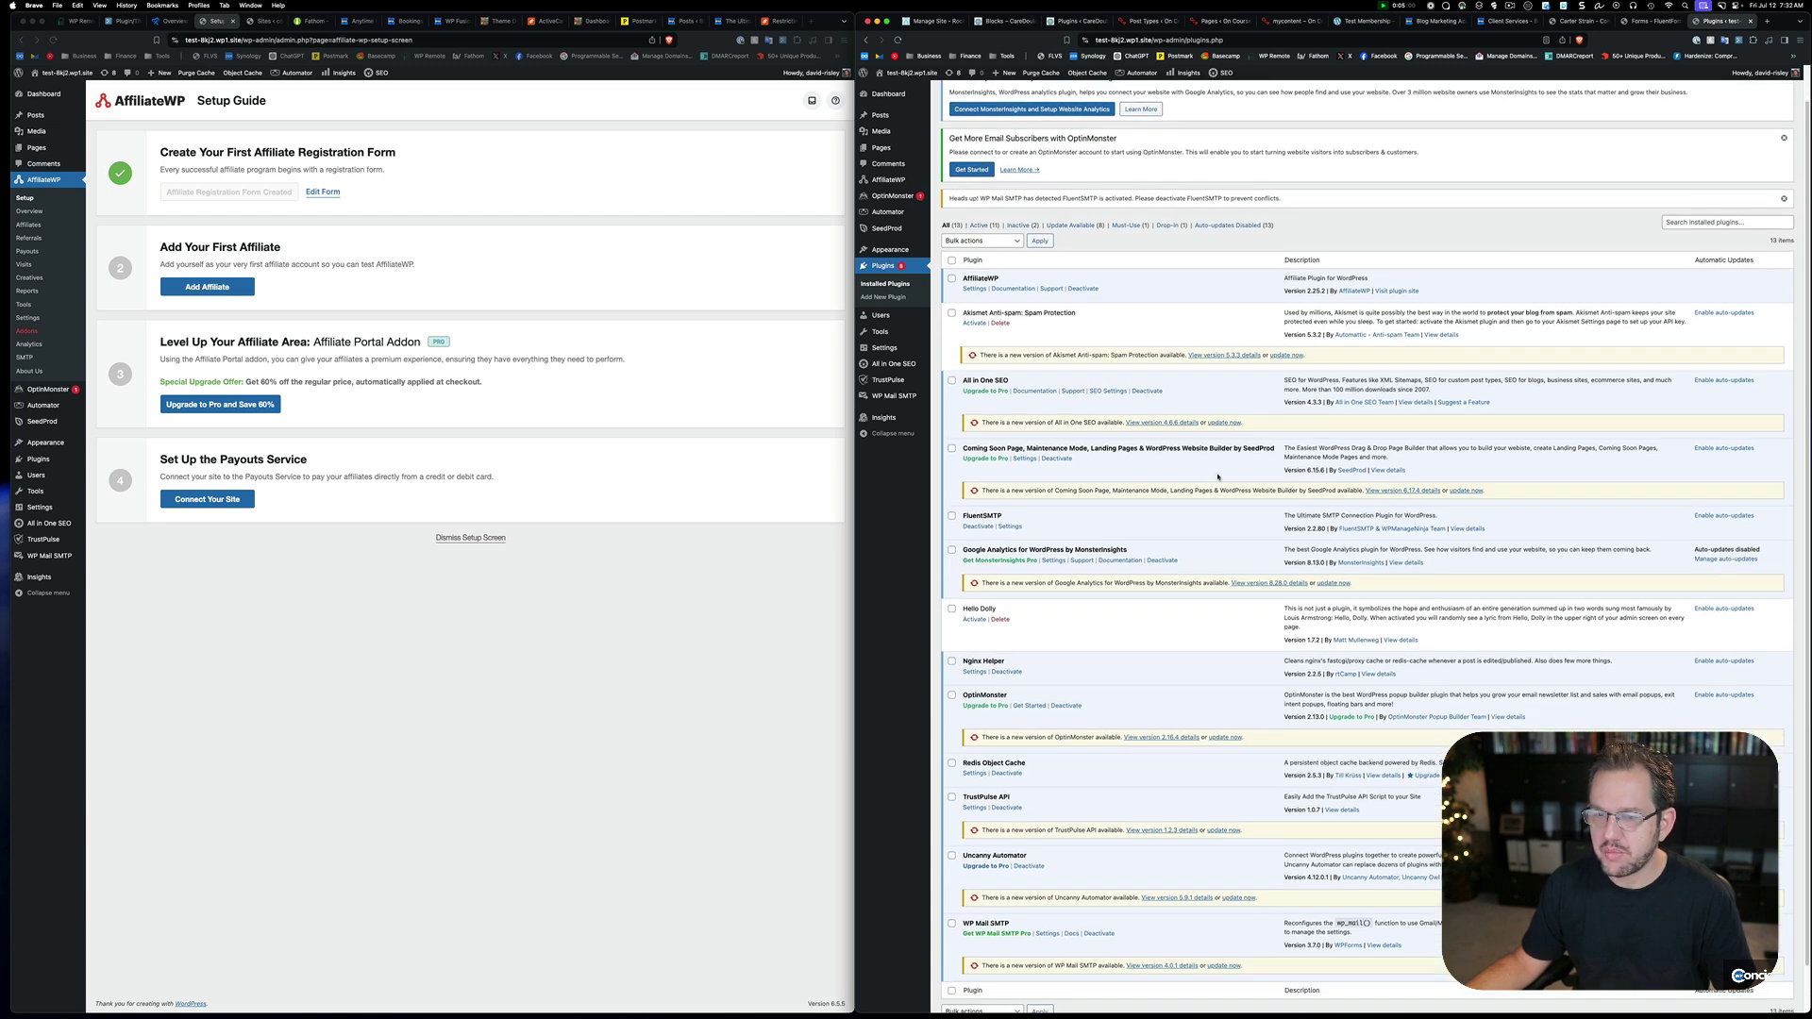
scroll(1146, 560, "down", 3)
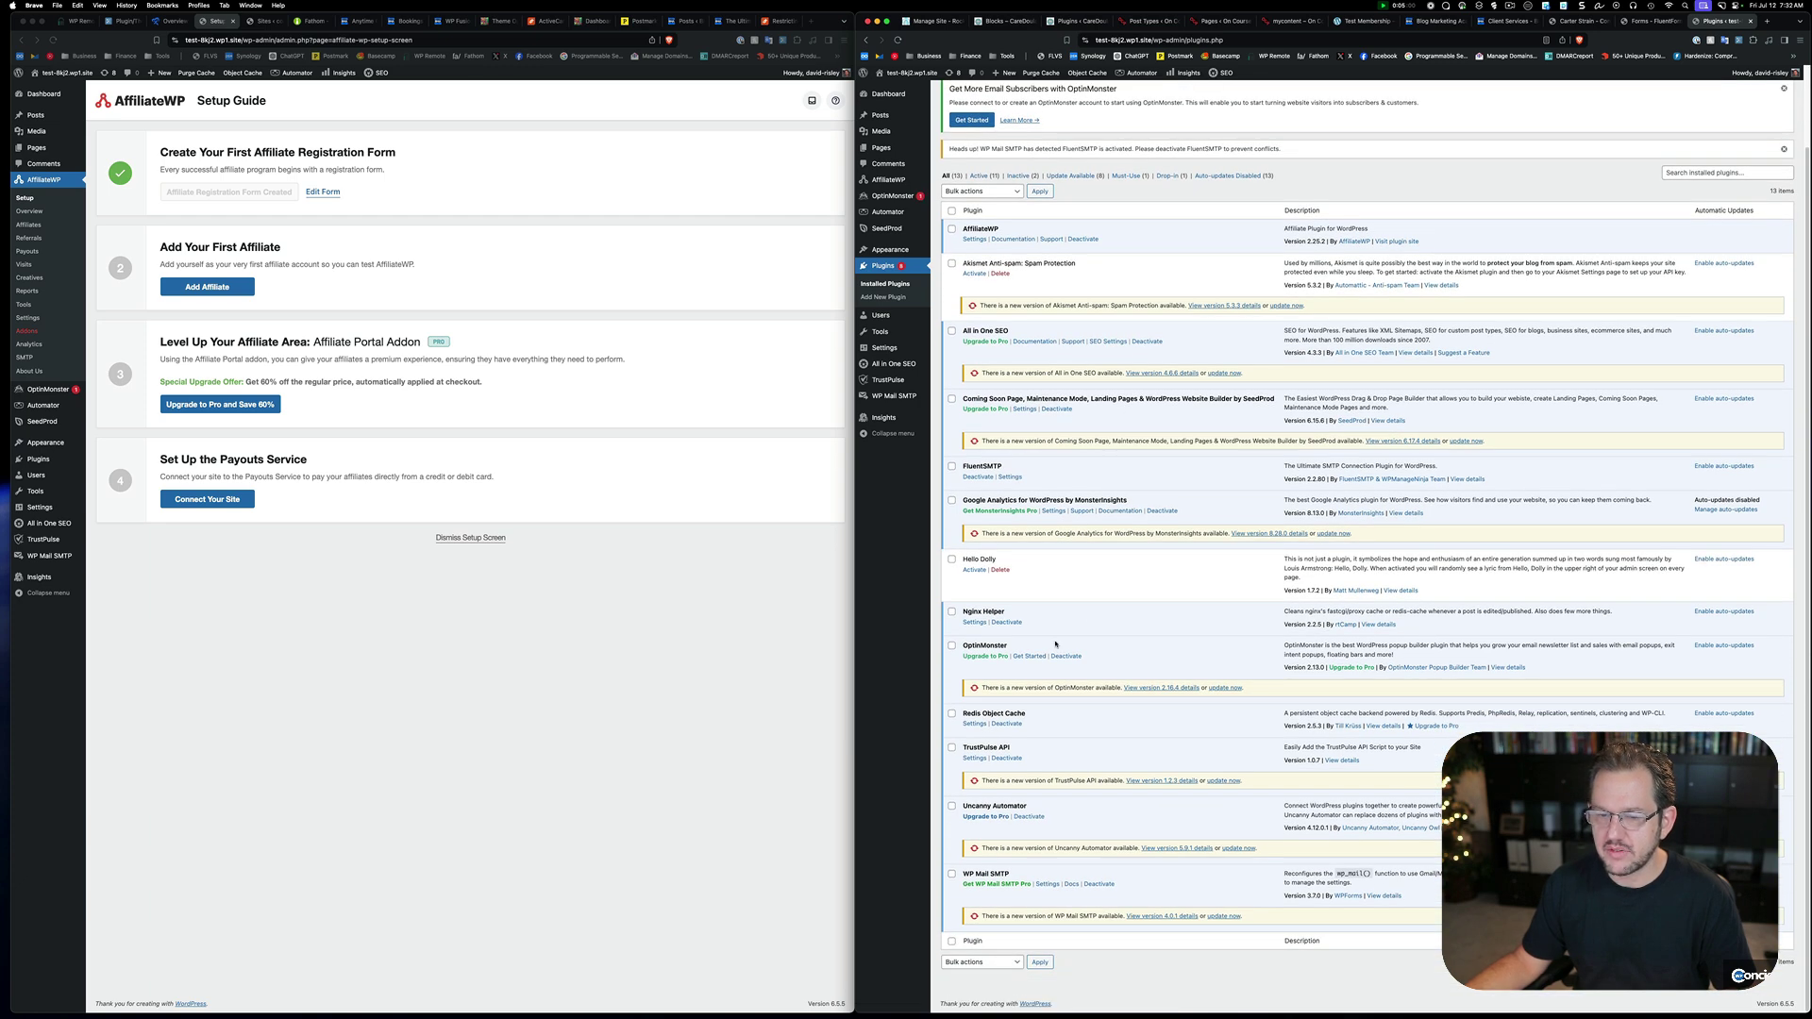